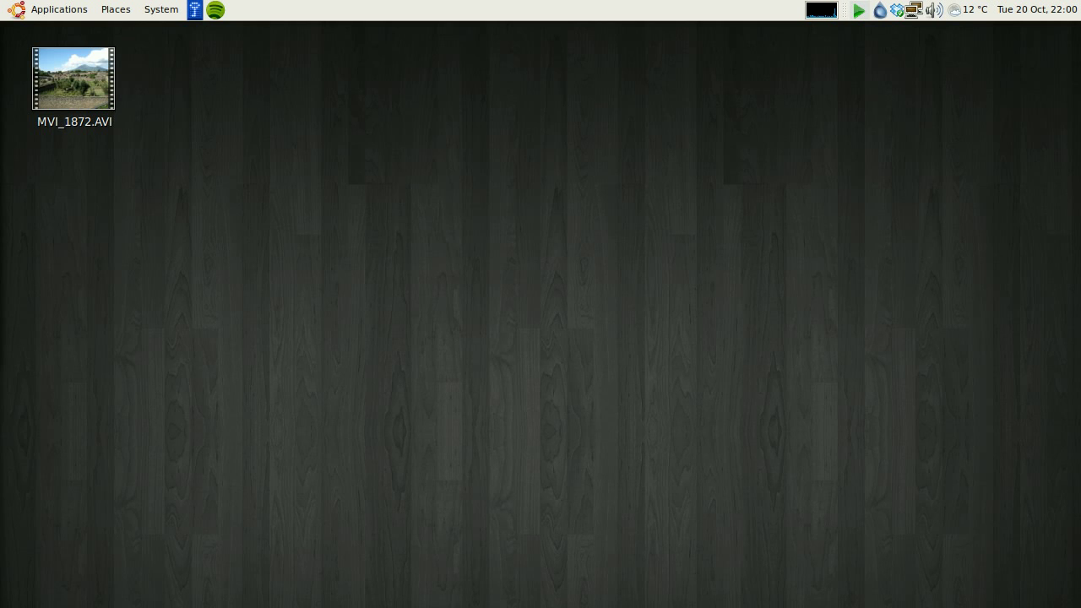
- Select MVI_1872.AVI on the desktop and open its right-click action menu
click(98, 106)
right_click(91, 87)
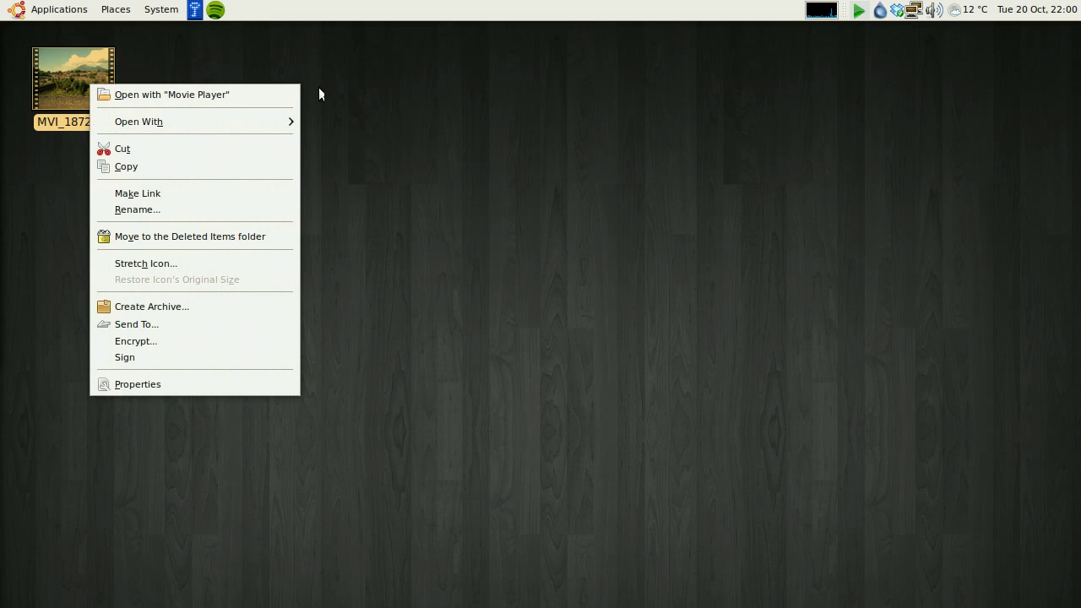
click(78, 70)
click(233, 98)
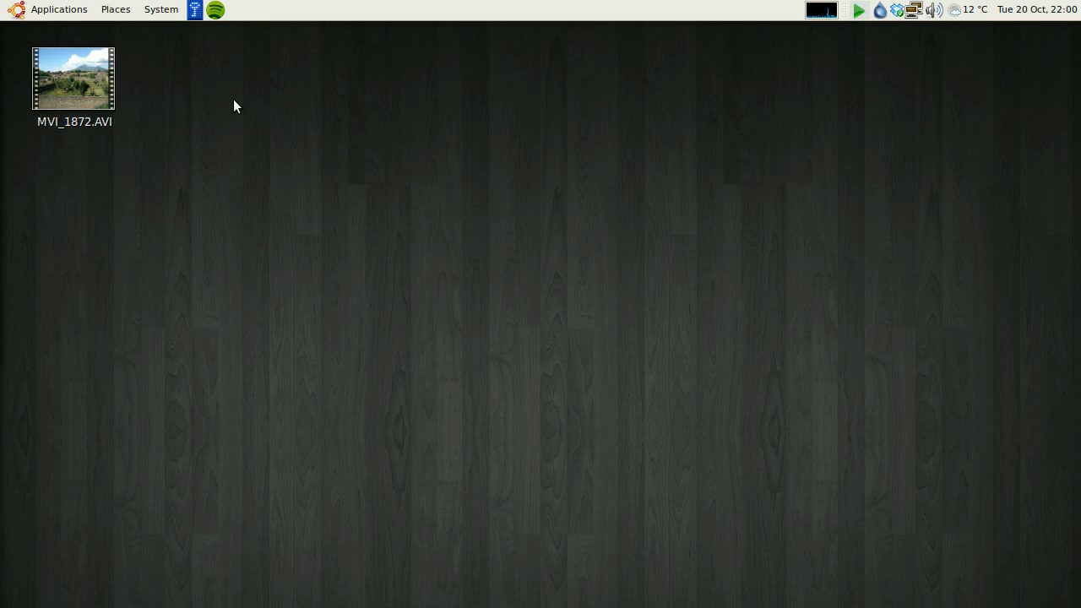
click(51, 64)
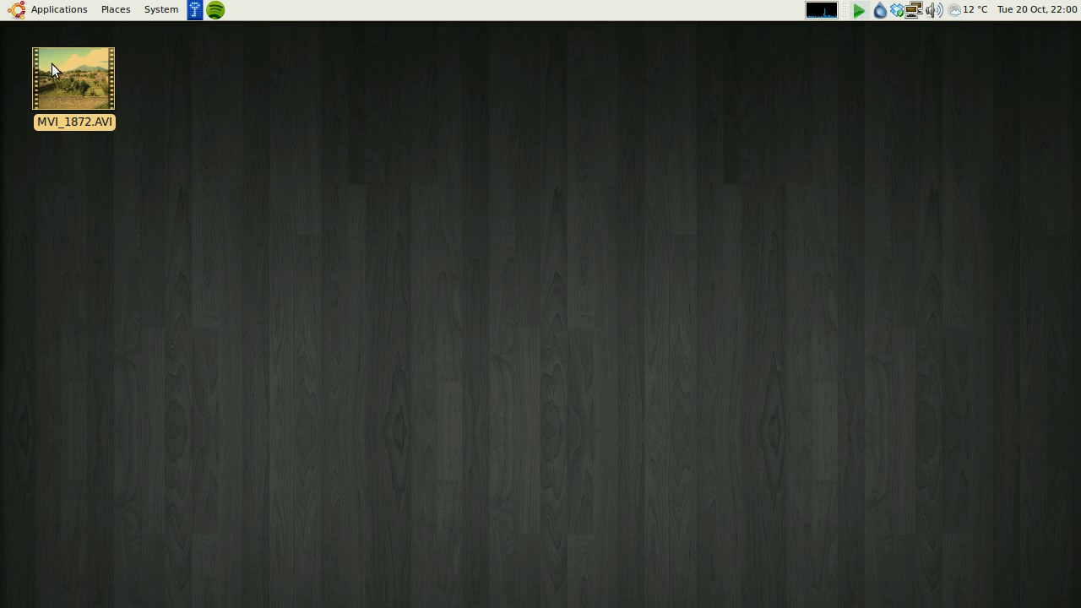
click(223, 127)
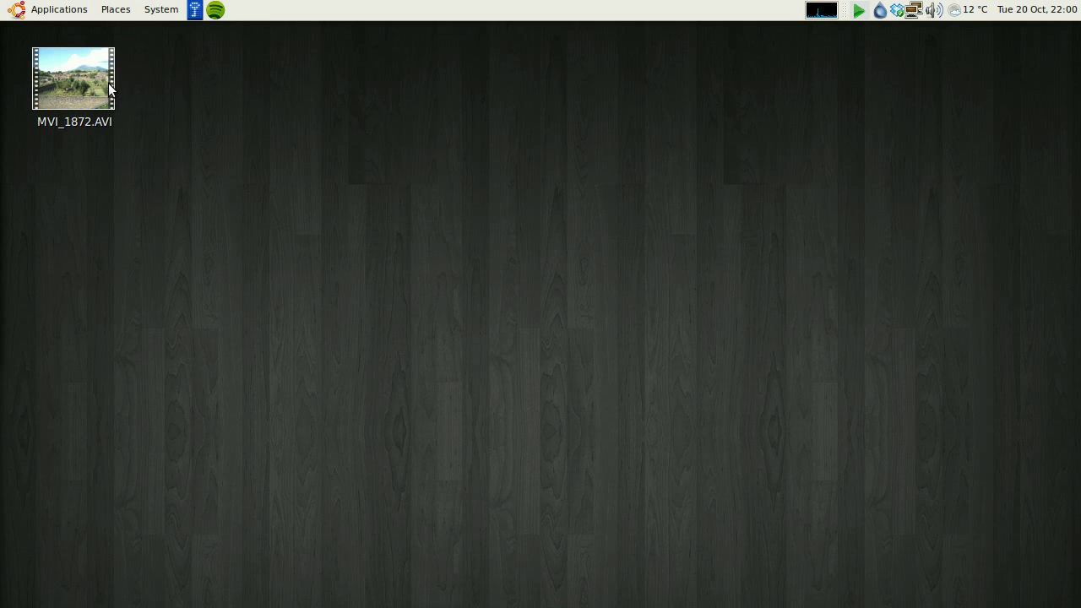
right_click(94, 88)
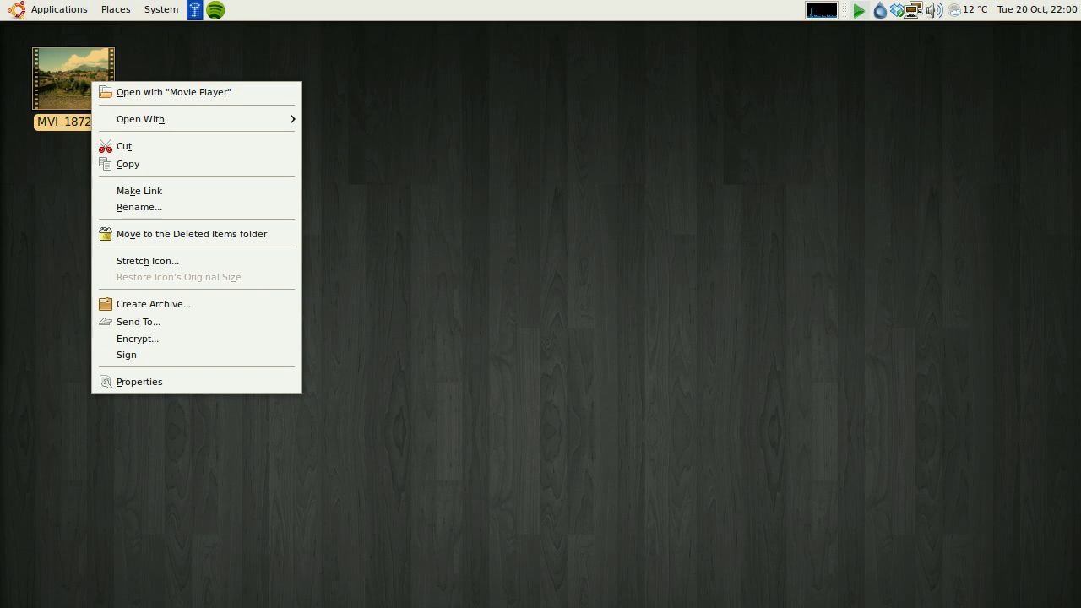
- Open Properties for MVI_1872.AVI and check its 115.1 MB size
click(192, 383)
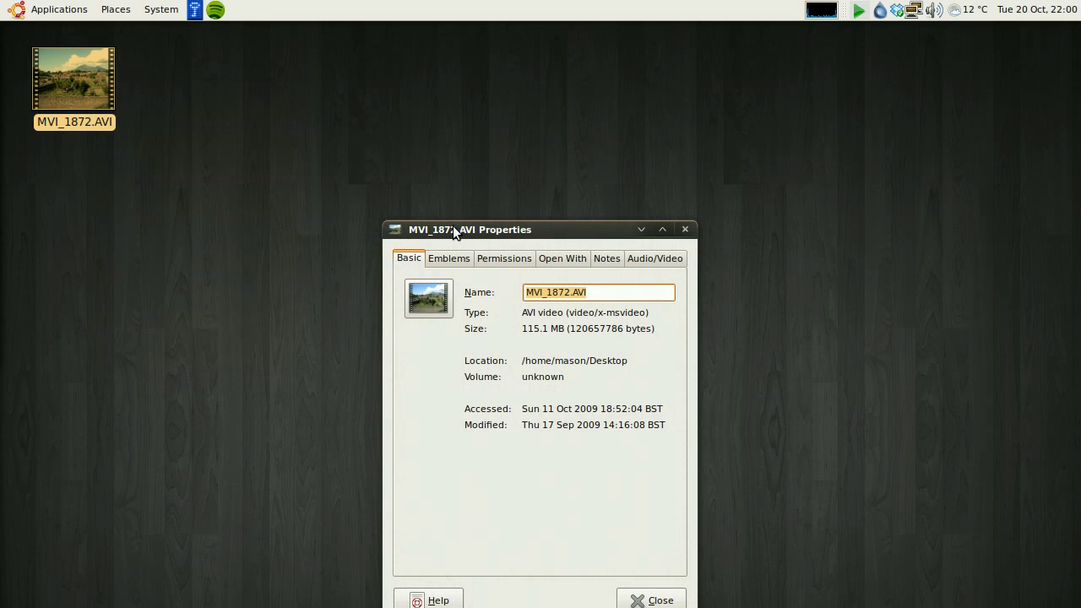
drag(453, 228, 274, 69)
click(166, 193)
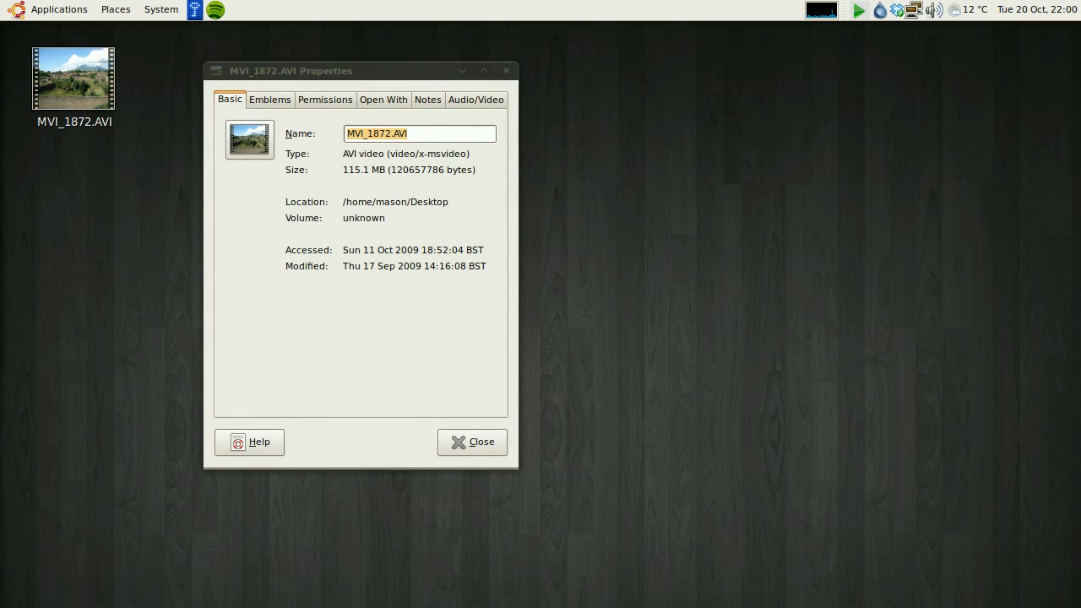
click(345, 173)
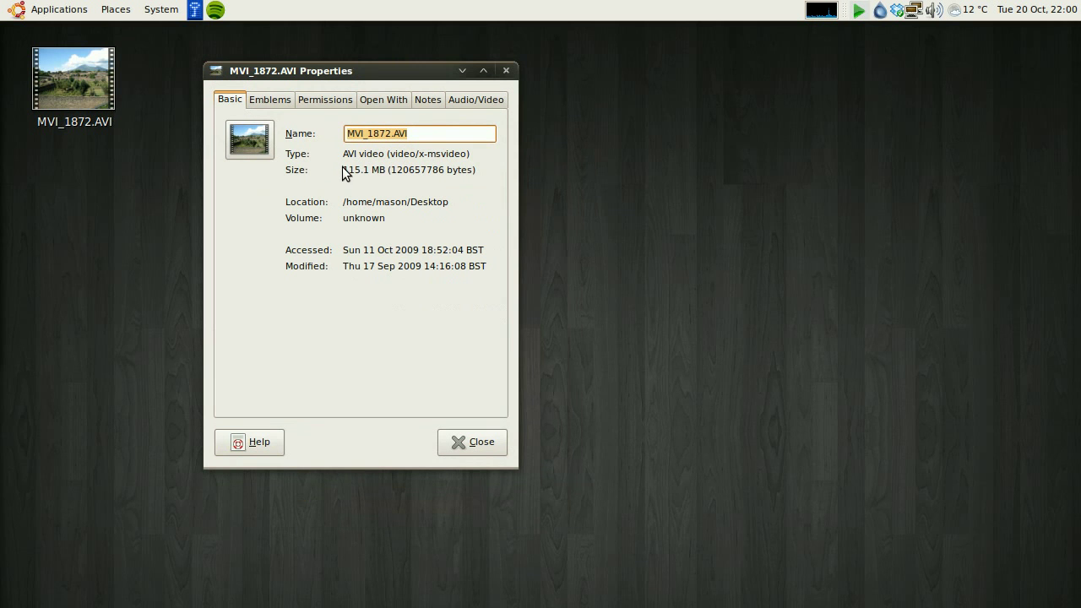
- Preview MVI_1872.AVI in Movie Player, then close the player
double_click(93, 102)
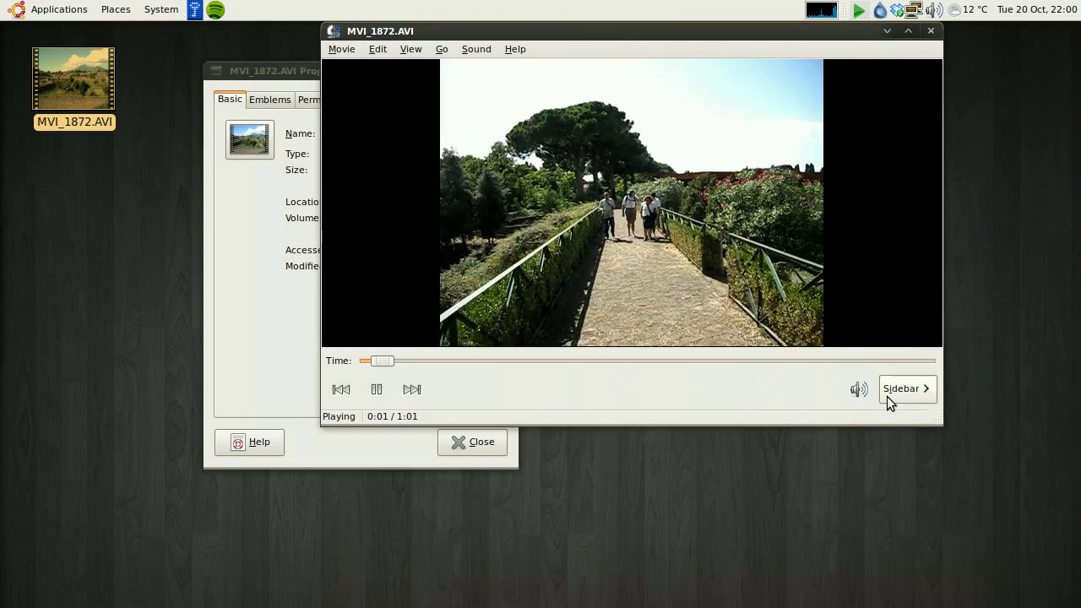
click(860, 389)
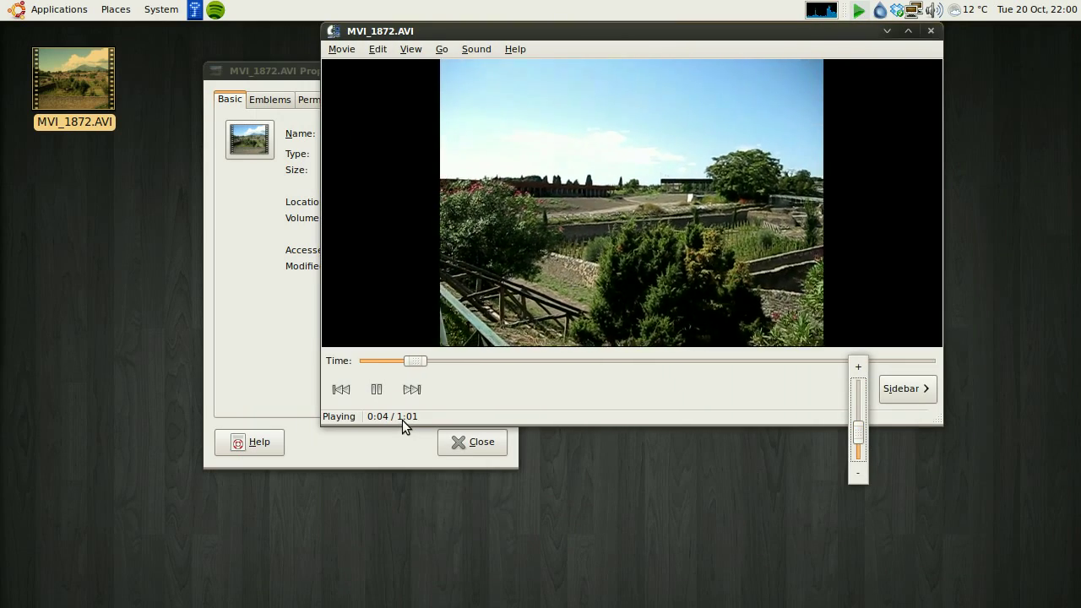
click(924, 33)
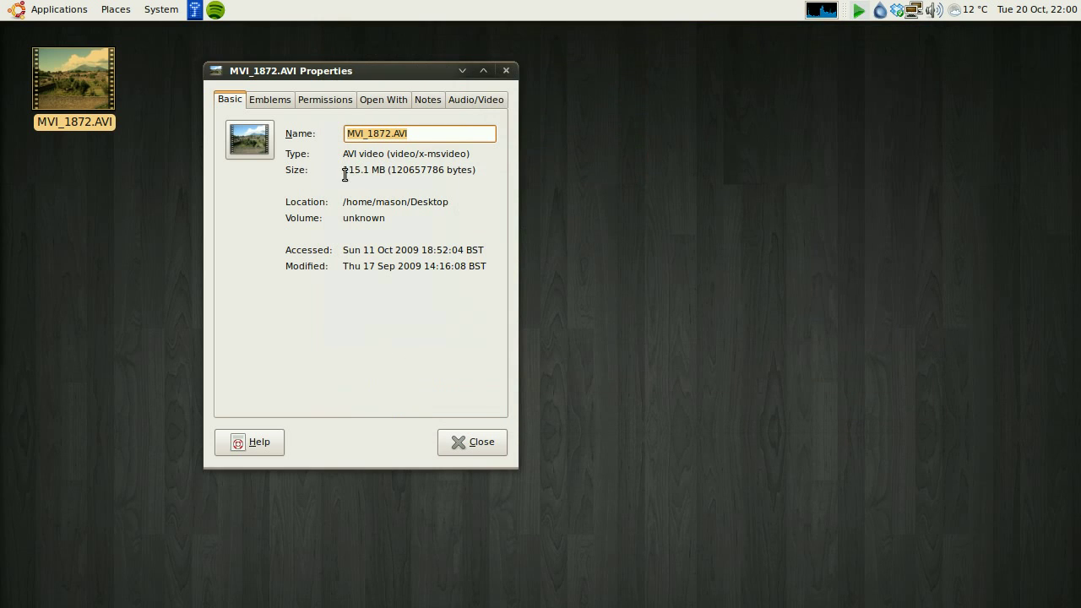
drag(336, 73, 405, 72)
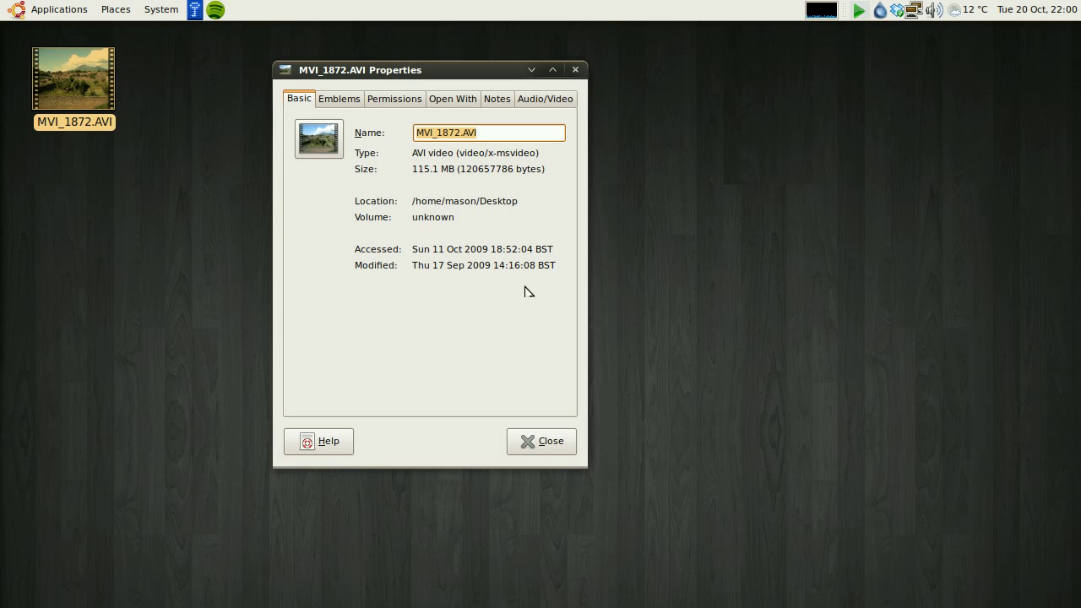
- Close the properties window and search Google for 'handbrake video'
click(547, 445)
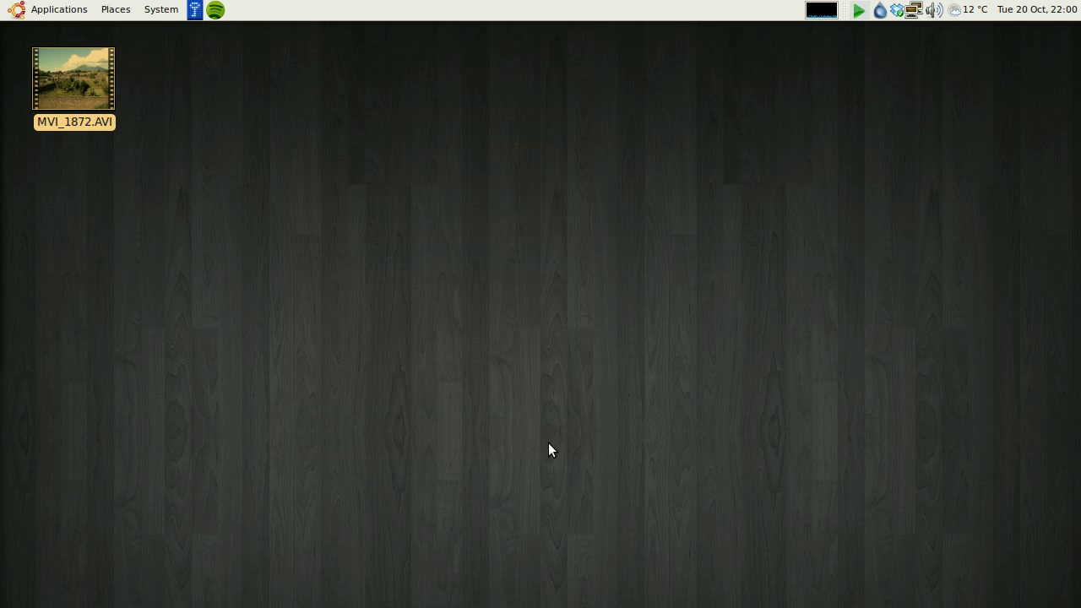
click(423, 445)
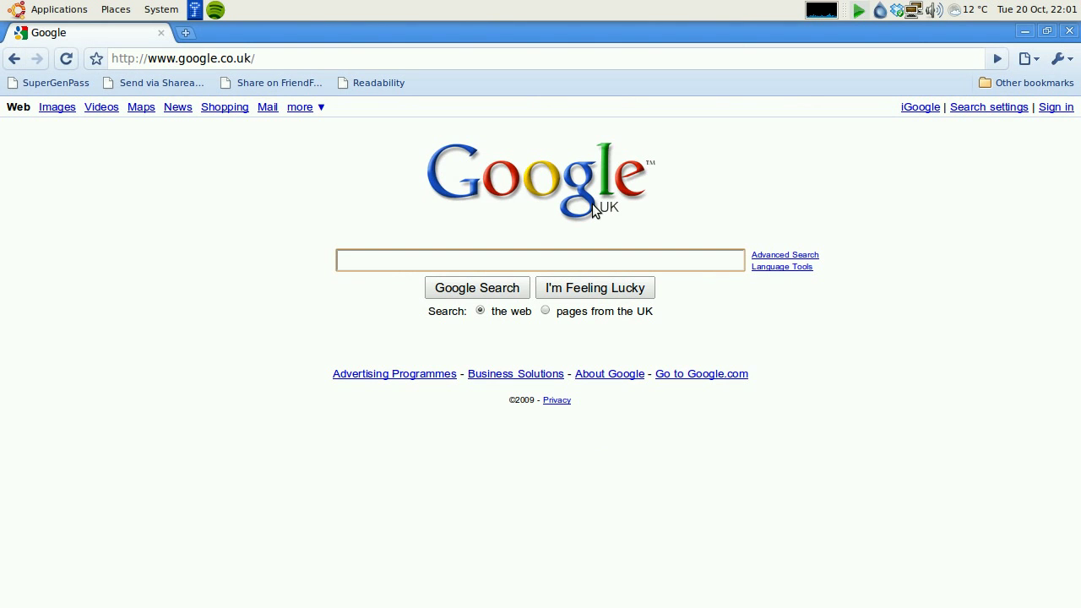
text(han)
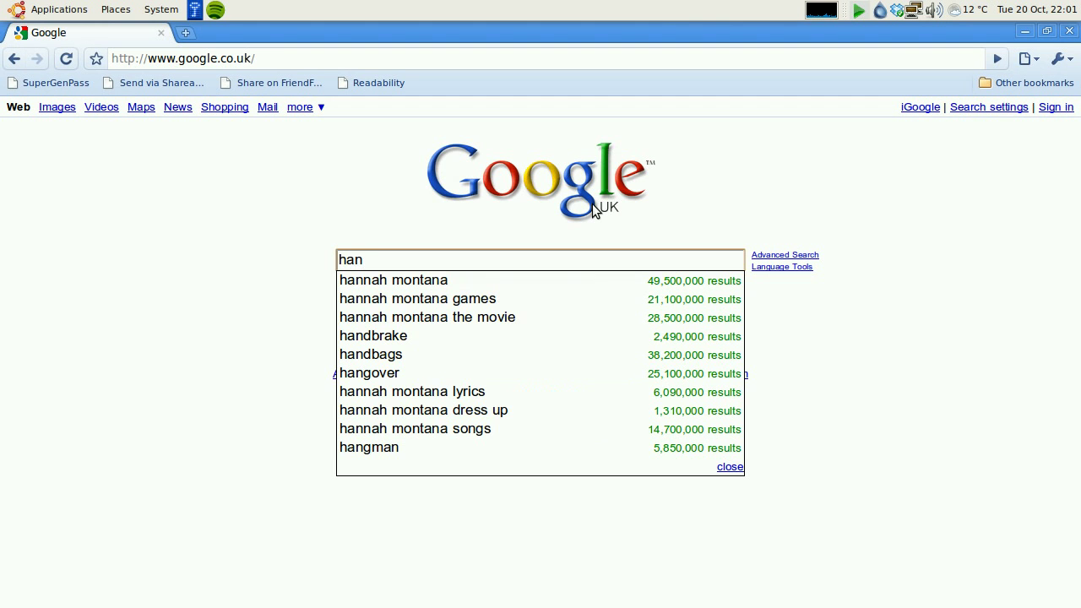
text(dbr)
key(Down)
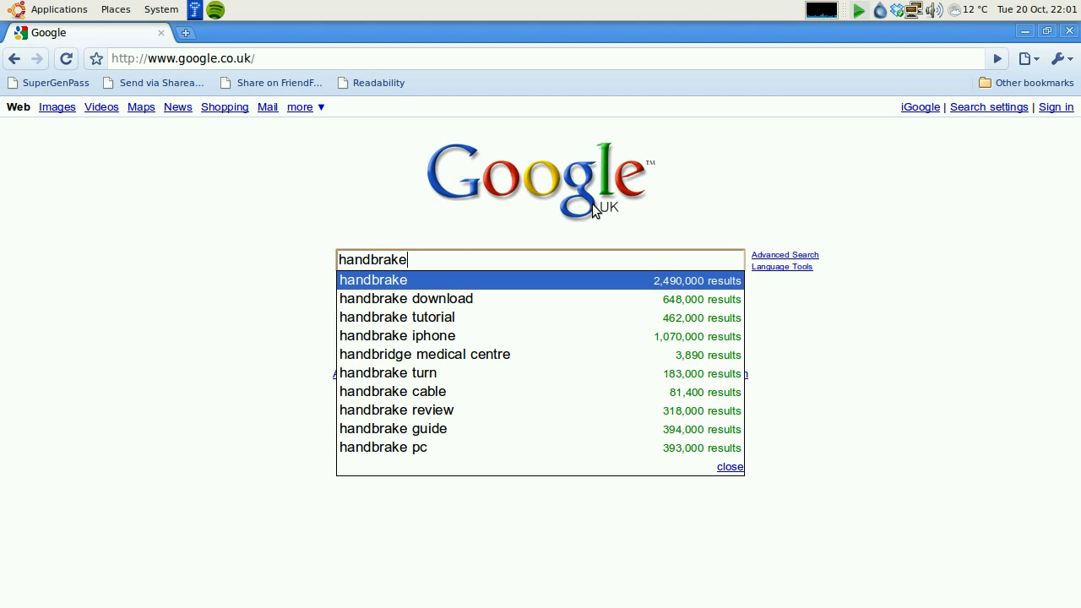
text(video)
key(Return)
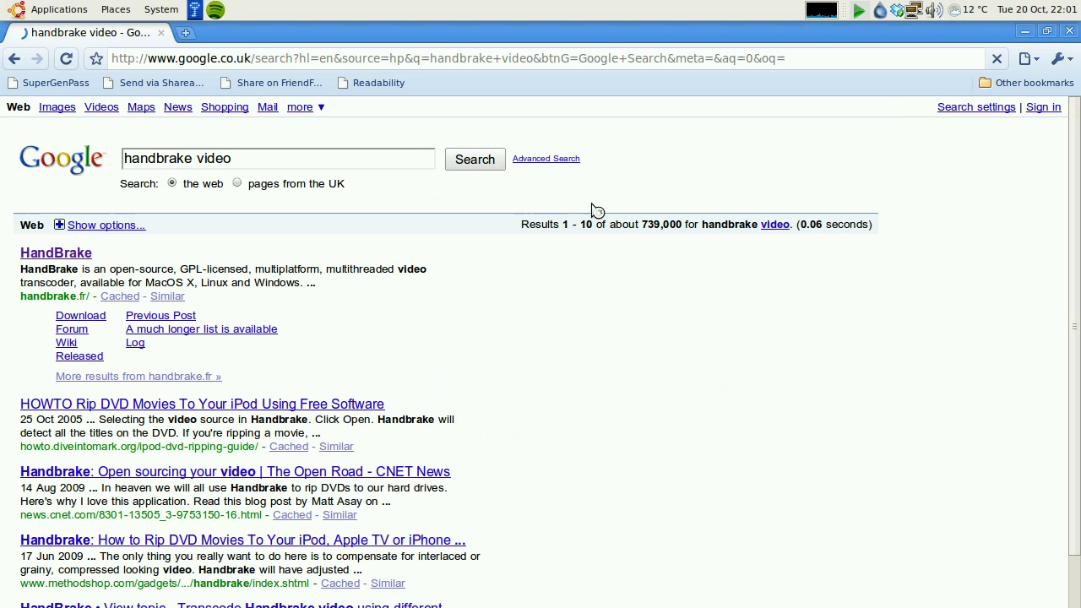
- Go to the HandBrake site's downloads page and choose the Windows GUI download
click(57, 258)
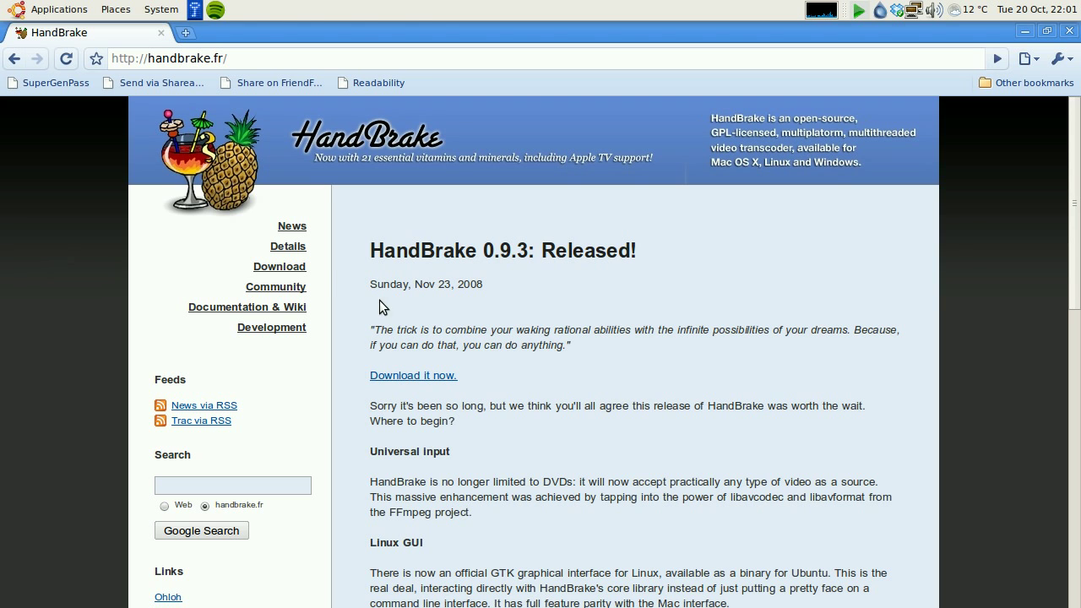
click(290, 269)
scroll(545, 307, down, 3)
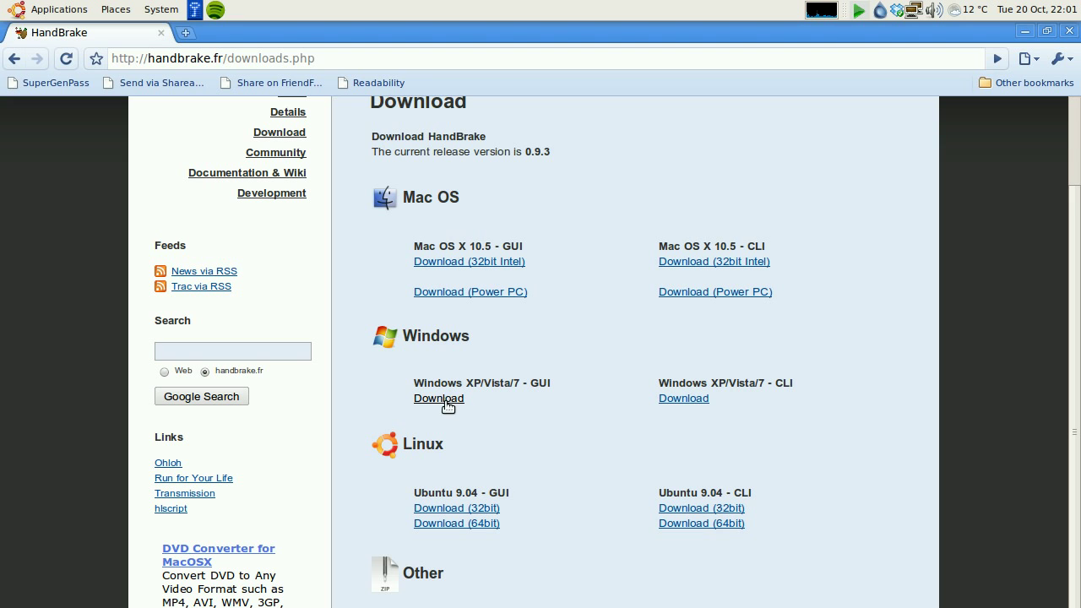
double_click(540, 383)
double_click(530, 382)
click(452, 402)
- Close Chromium and launch HandBrake from Applications > Sound & Video
click(1069, 30)
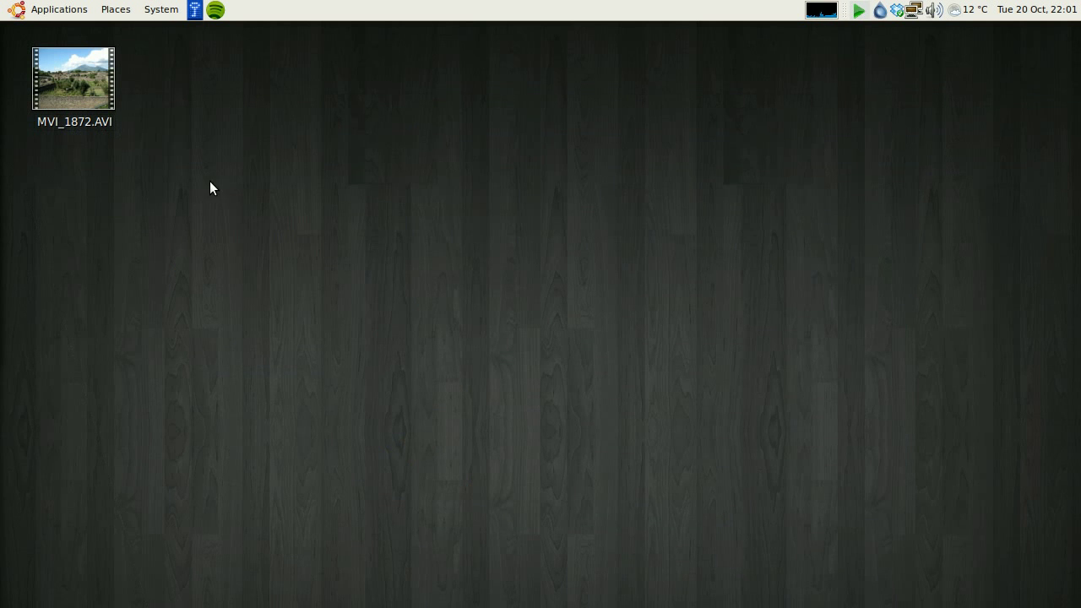
click(58, 11)
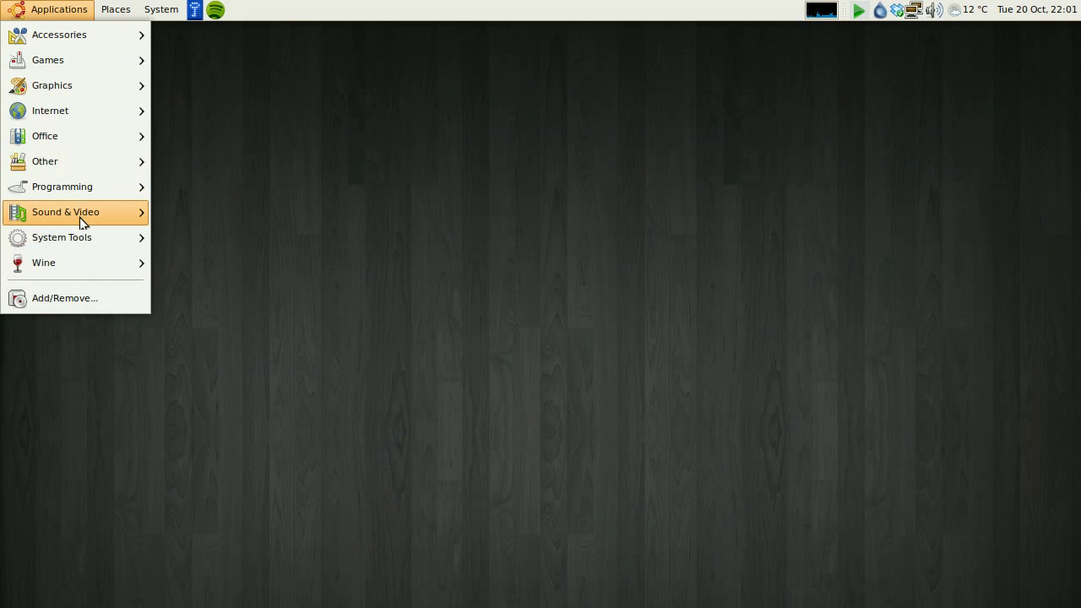
mouse_move(62, 237)
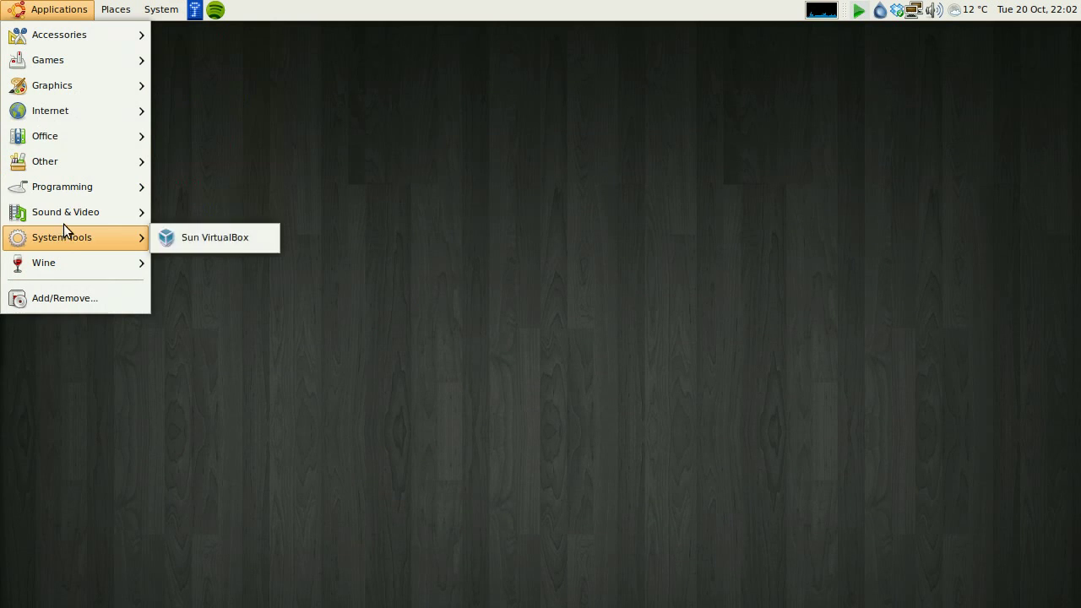
click(306, 123)
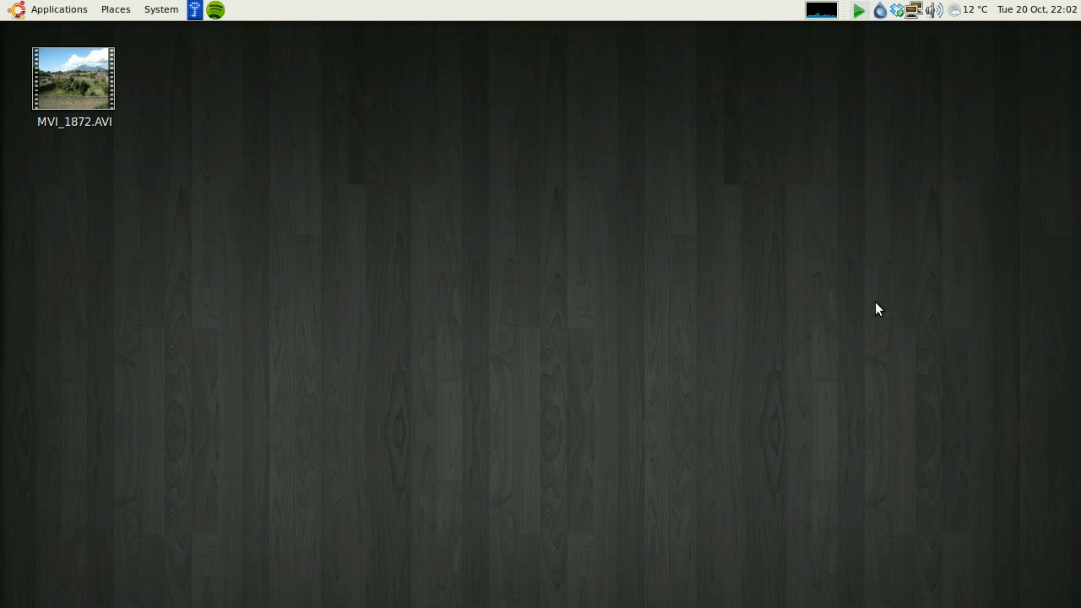
click(24, 9)
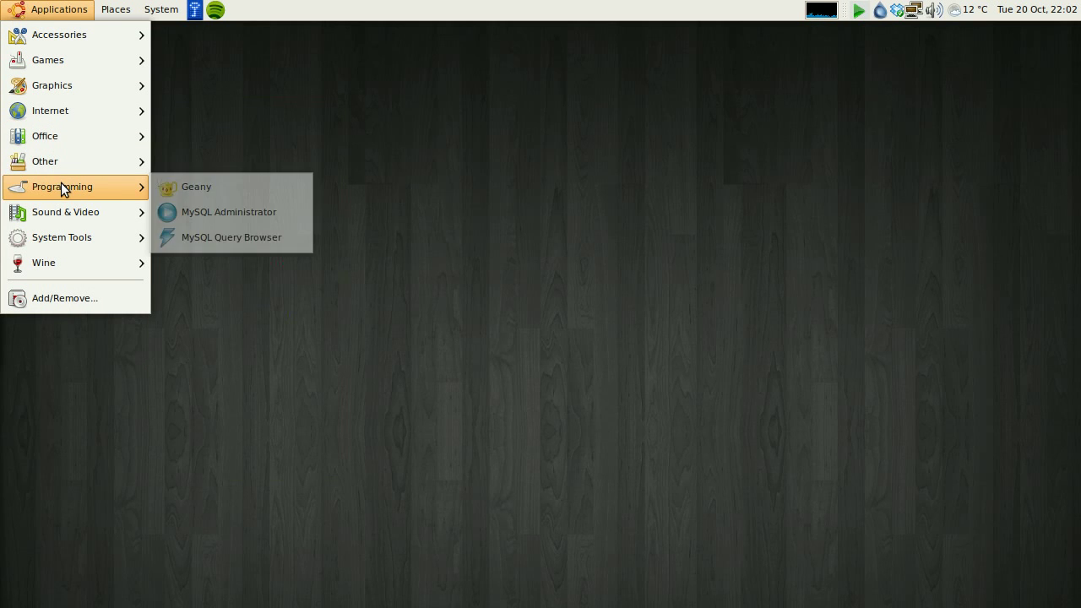
mouse_move(66, 212)
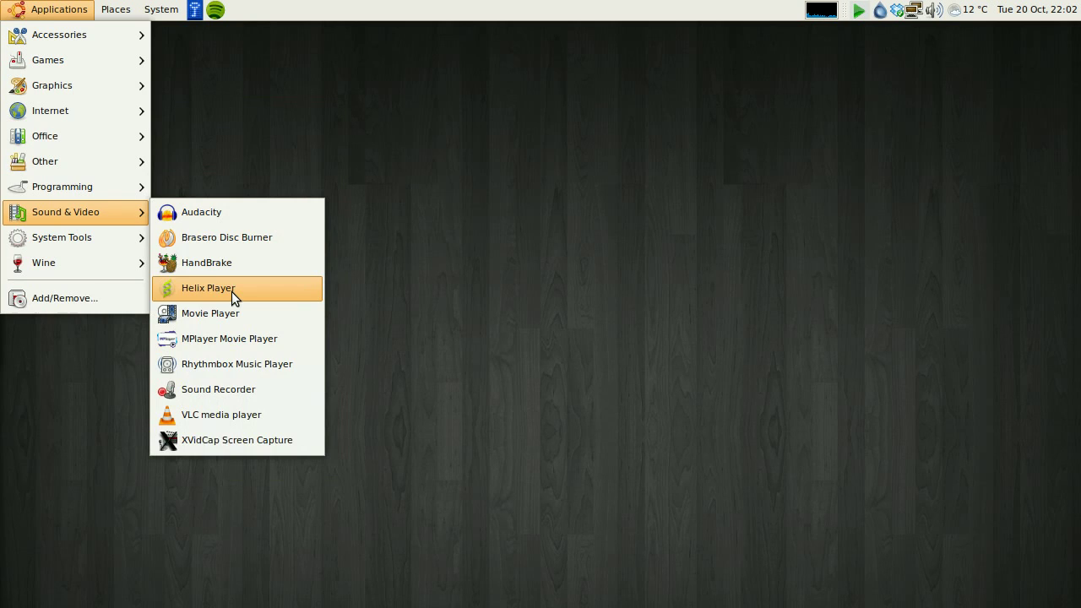
click(234, 263)
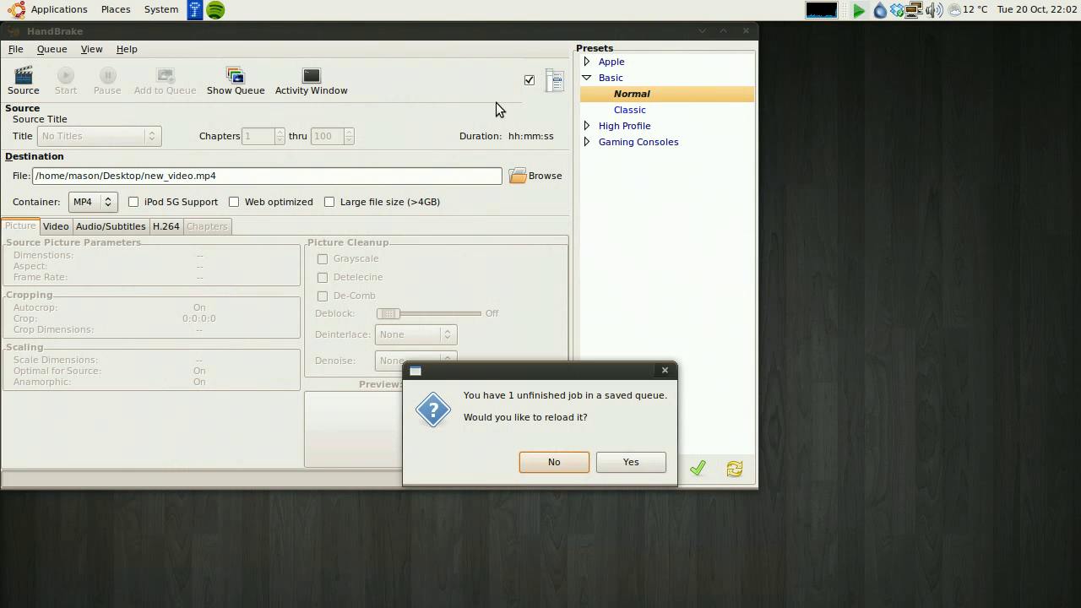
- Decline reloading the old queue and clear the previous new_video.mp4 destination path
click(574, 461)
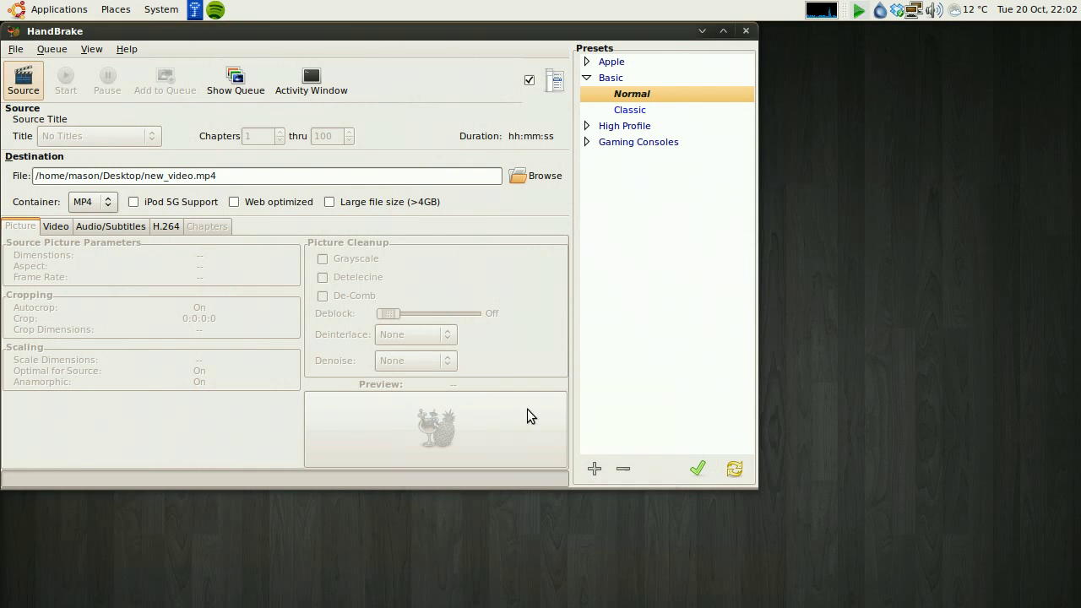
drag(249, 37, 400, 73)
triple_click(403, 212)
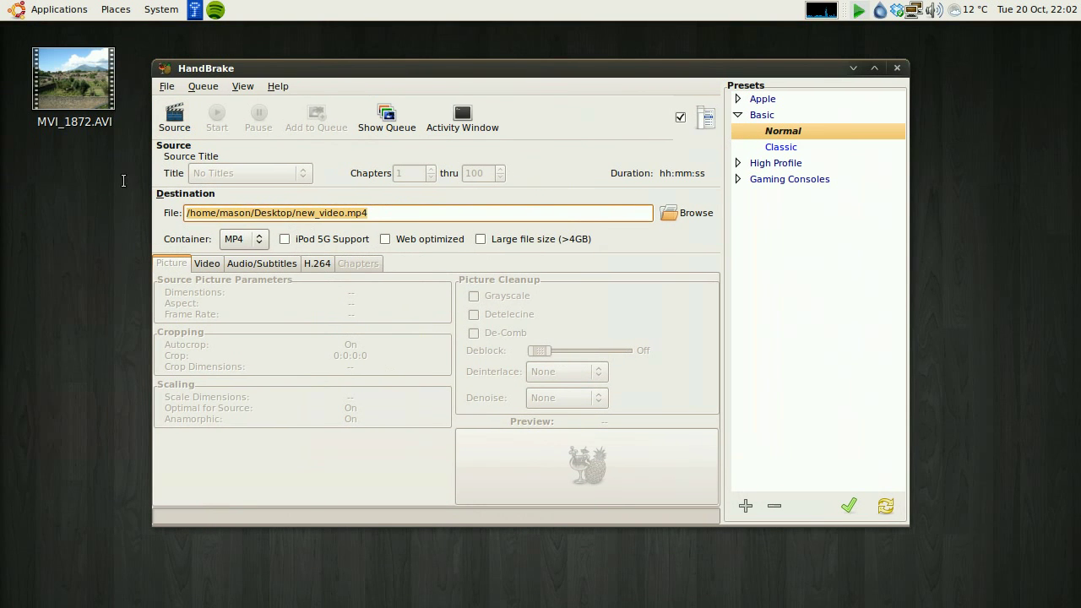
key(BackSpace)
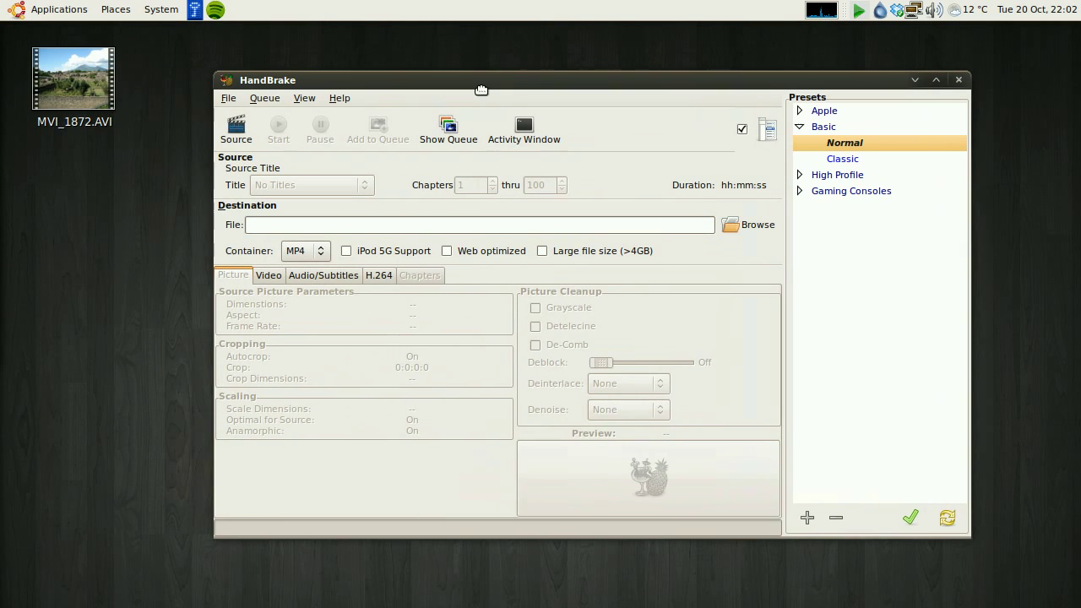
drag(429, 88, 462, 98)
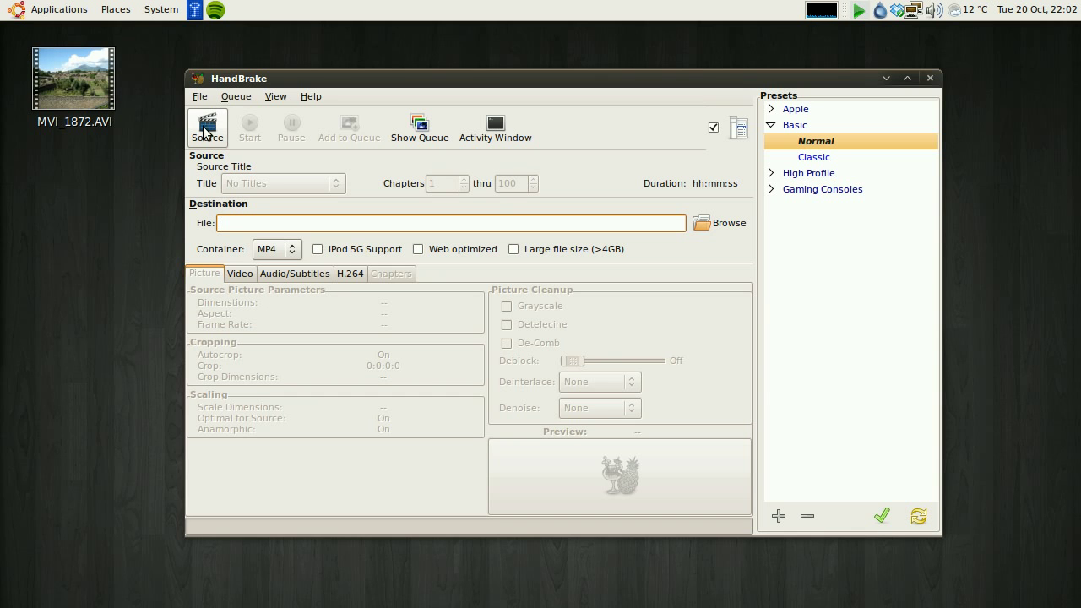
- Load MVI_1872.AVI from the Desktop folder as HandBrake's source video
click(217, 136)
drag(303, 174, 278, 62)
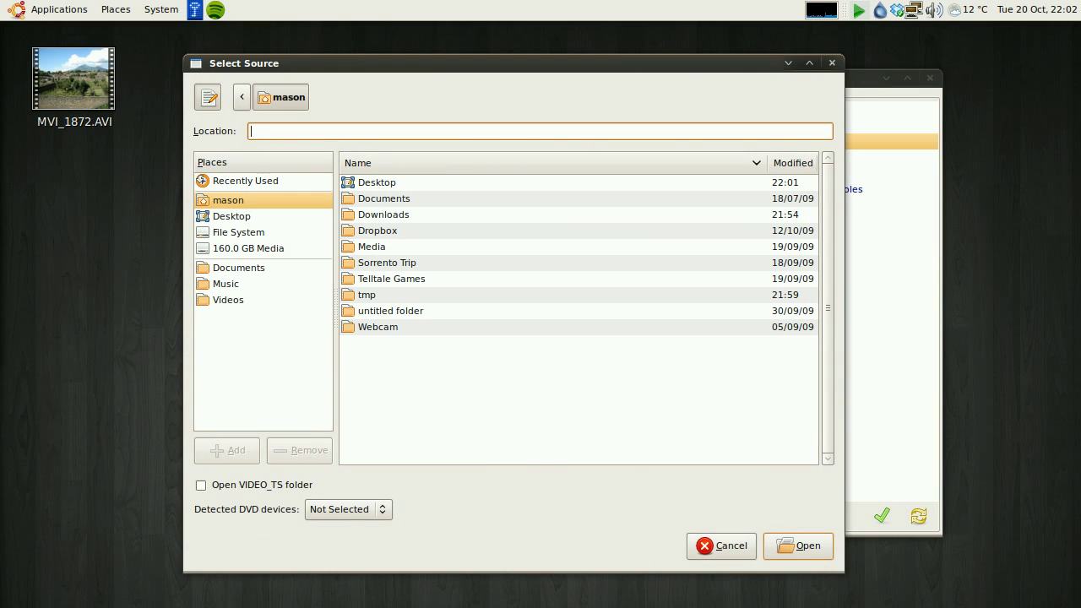
click(276, 218)
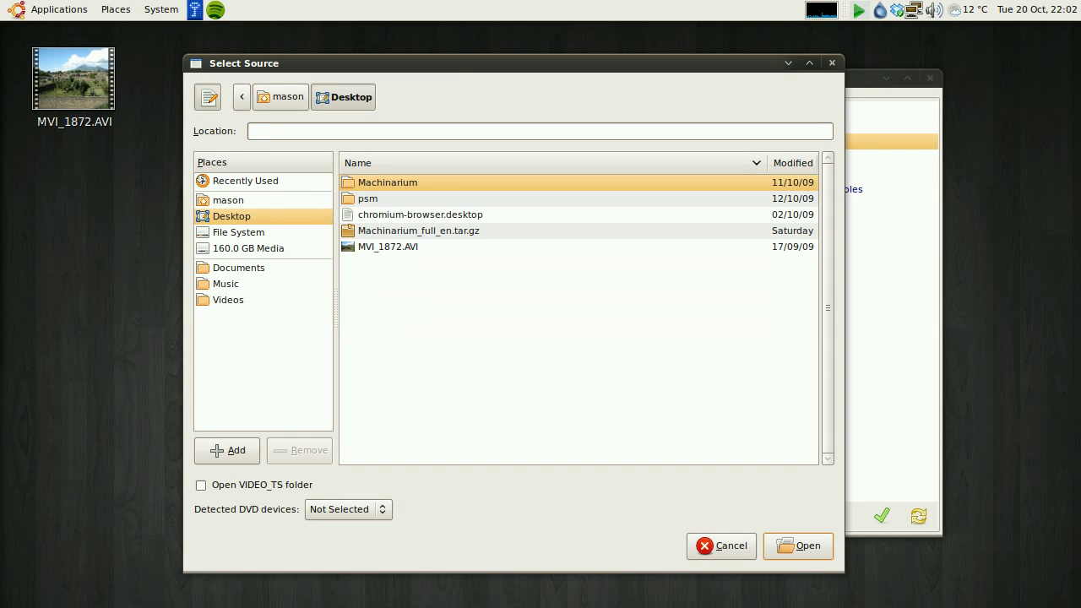
click(411, 250)
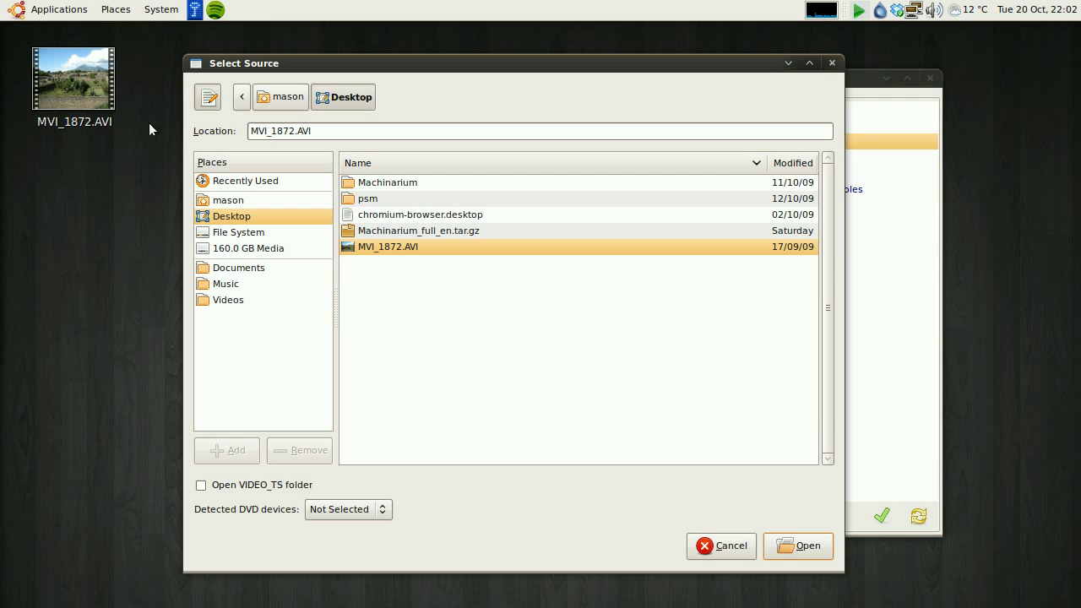
click(800, 548)
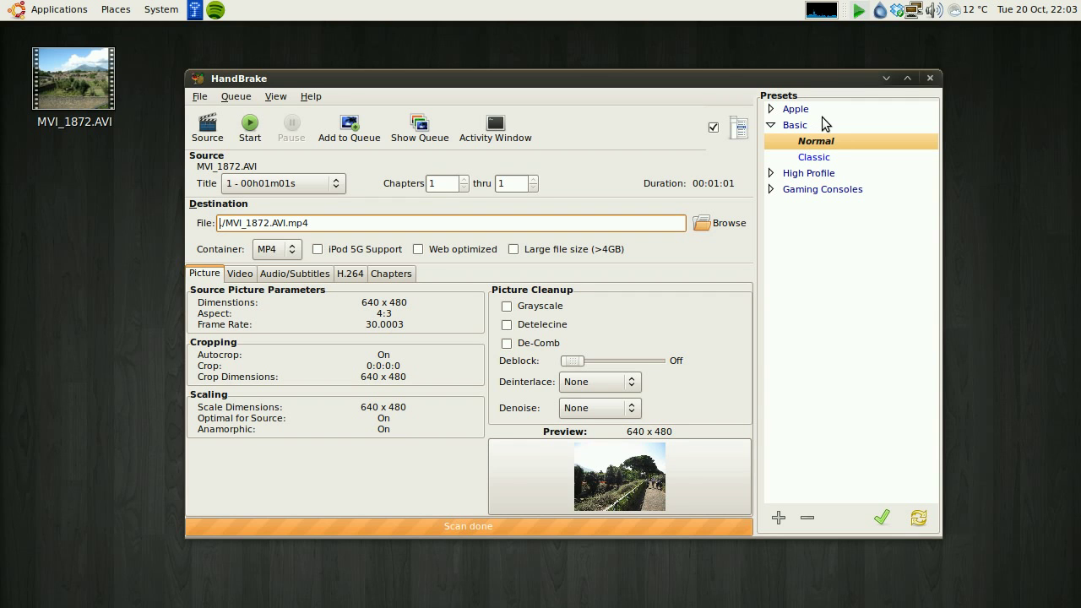
click(772, 191)
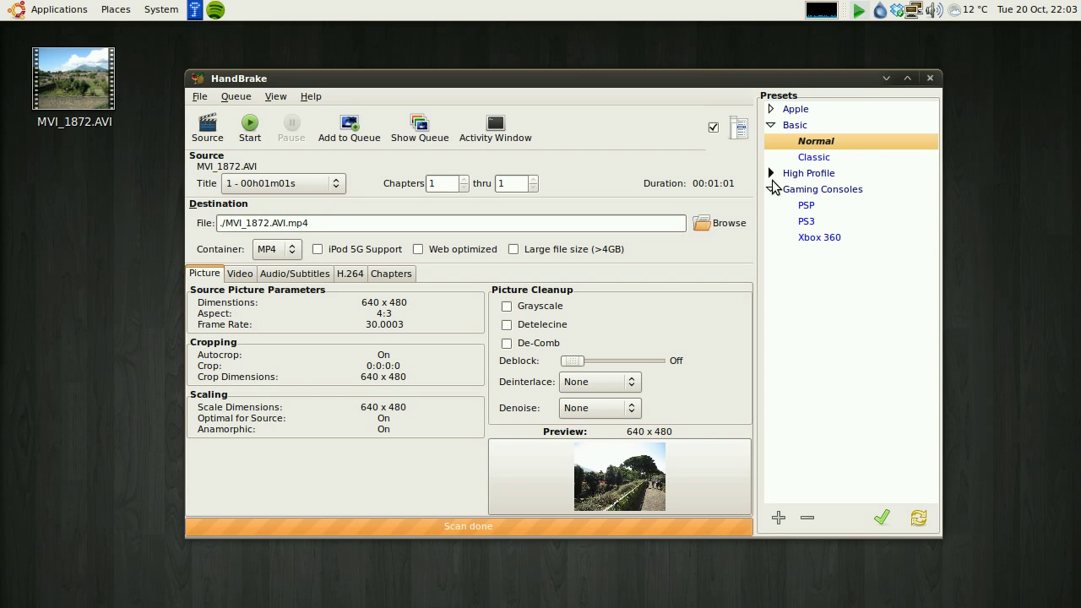
click(771, 189)
click(771, 110)
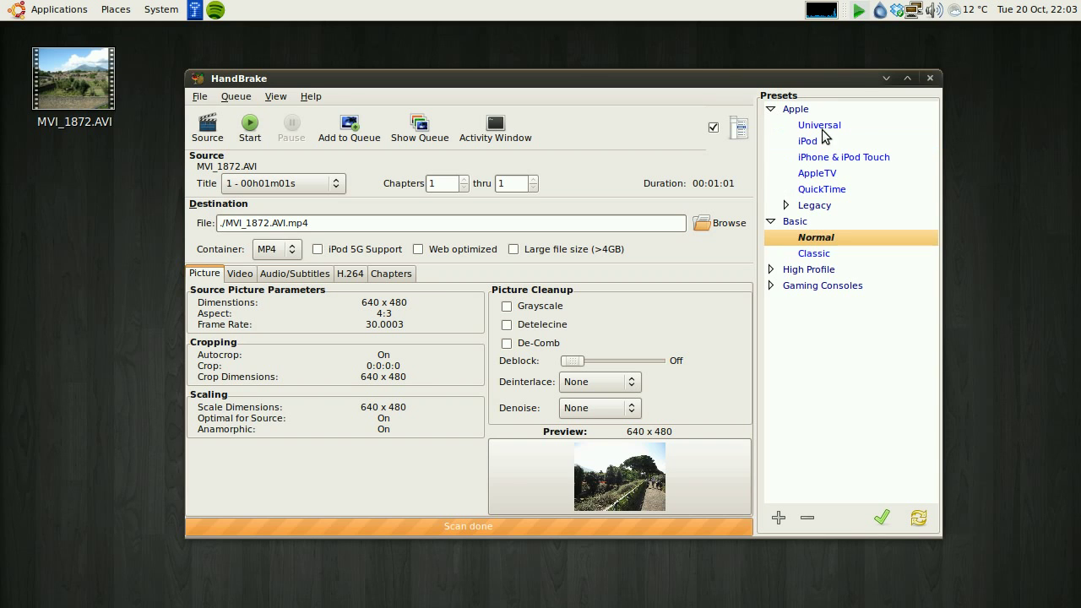
click(771, 109)
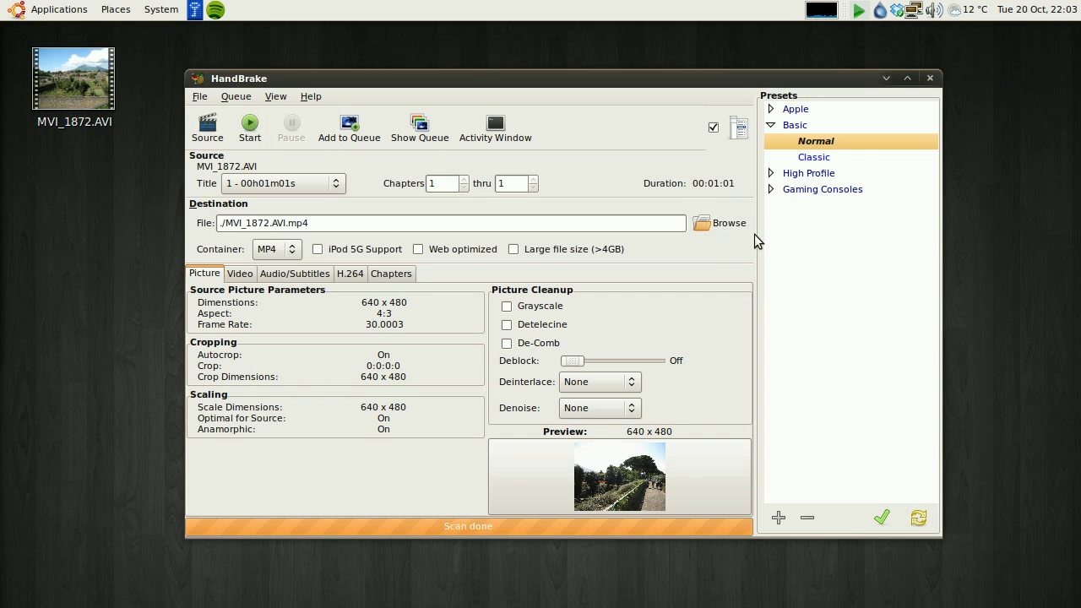
- Point the output to the Desktop folder and rename it smaller_video
click(721, 225)
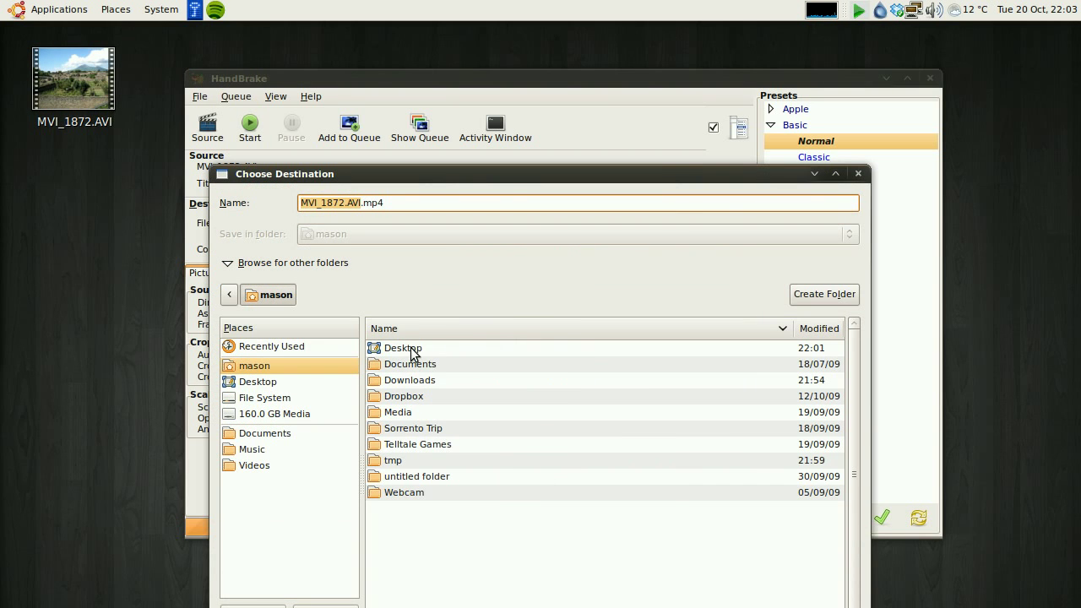
double_click(410, 349)
click(364, 203)
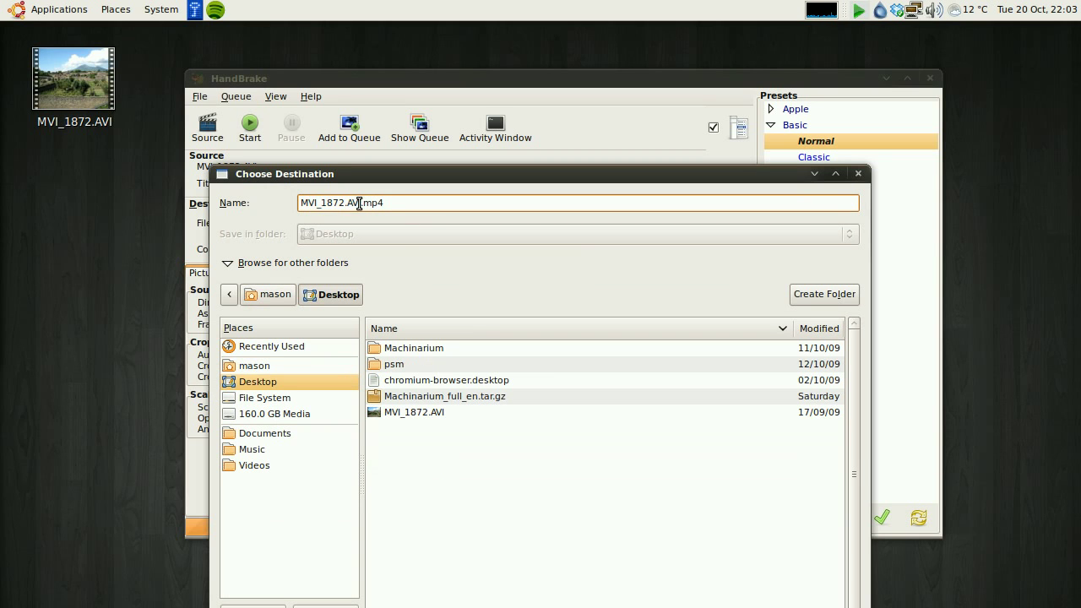
drag(364, 202, 203, 196)
text(sm)
text(aller_)
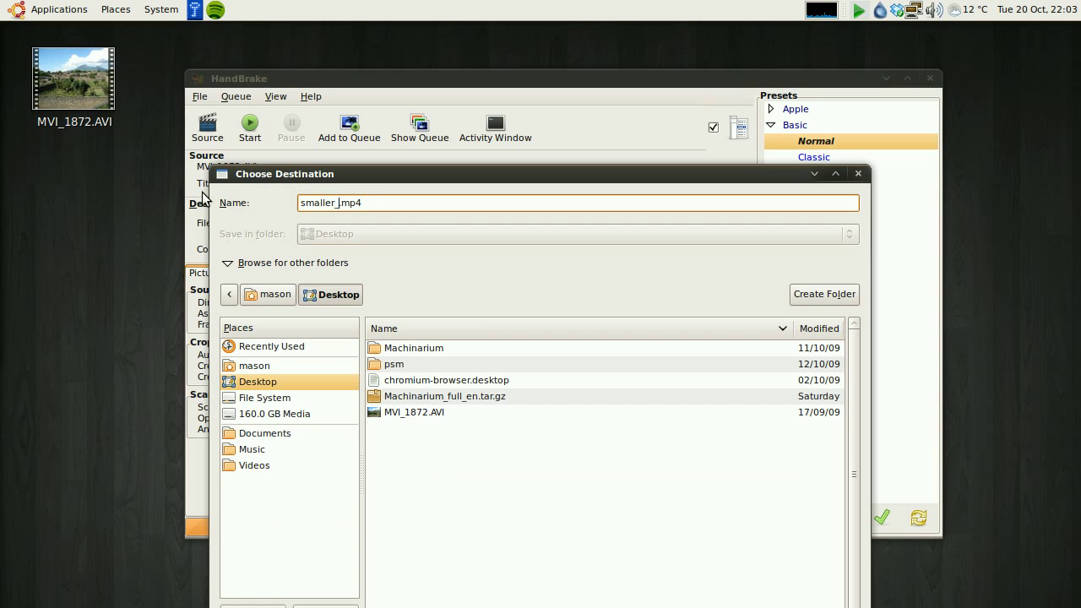
text(video)
drag(395, 170, 391, 69)
- Save the chosen destination as smaller_video.mp4 in the Desktop folder
click(818, 554)
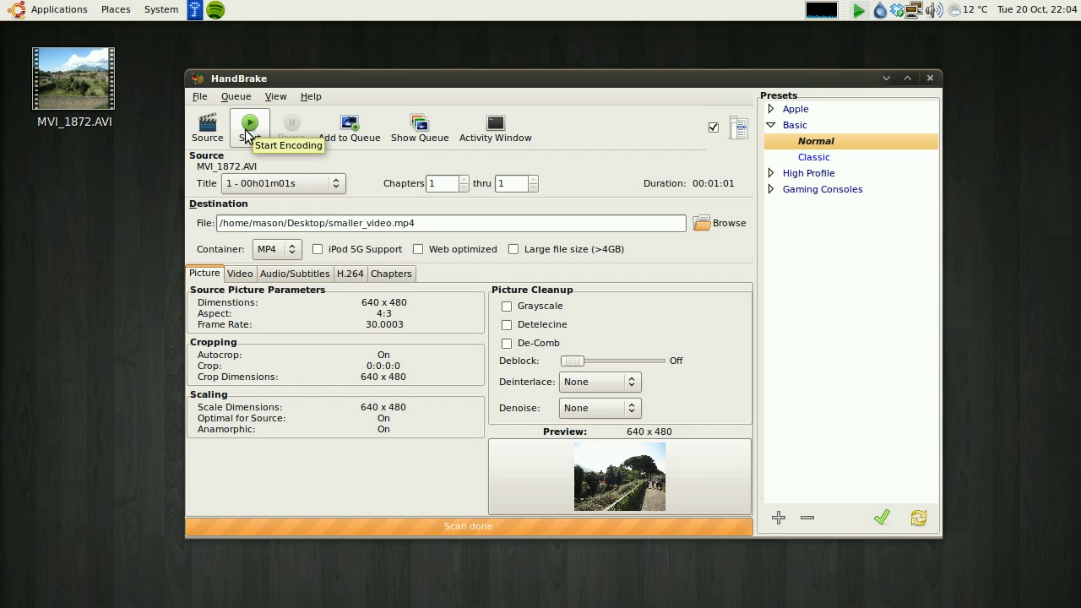
- Start encoding MVI_1872.AVI into smaller_video.mp4 and let it reach pass 2
click(253, 135)
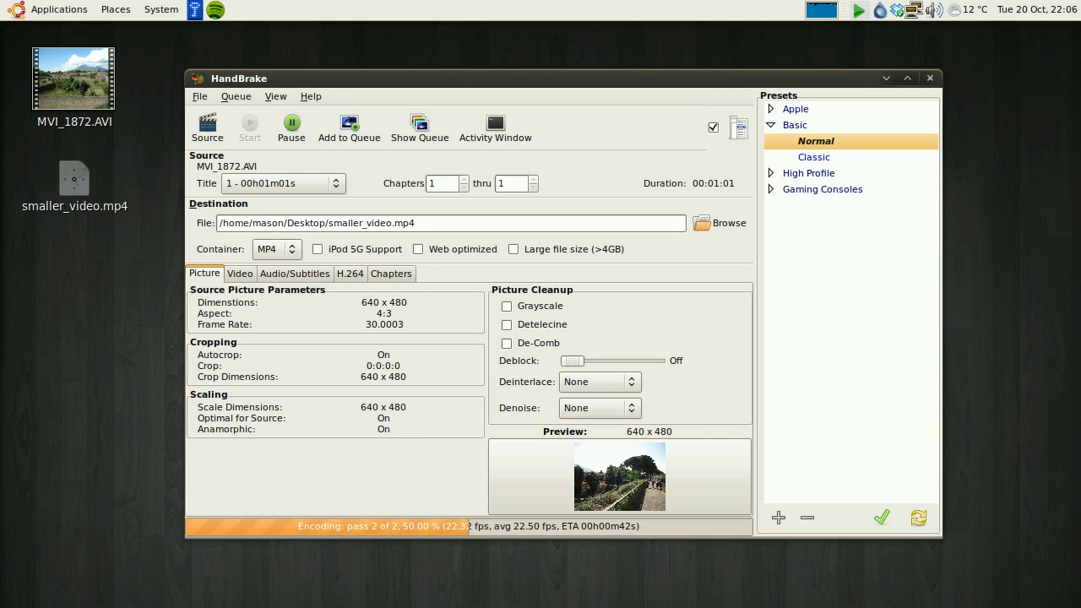
click(68, 93)
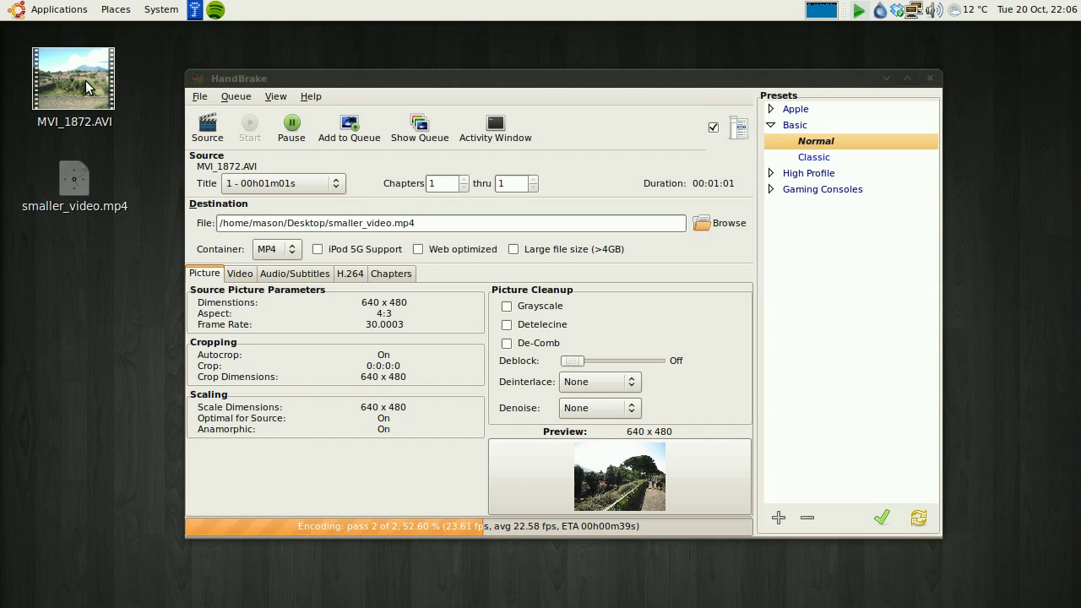
click(85, 80)
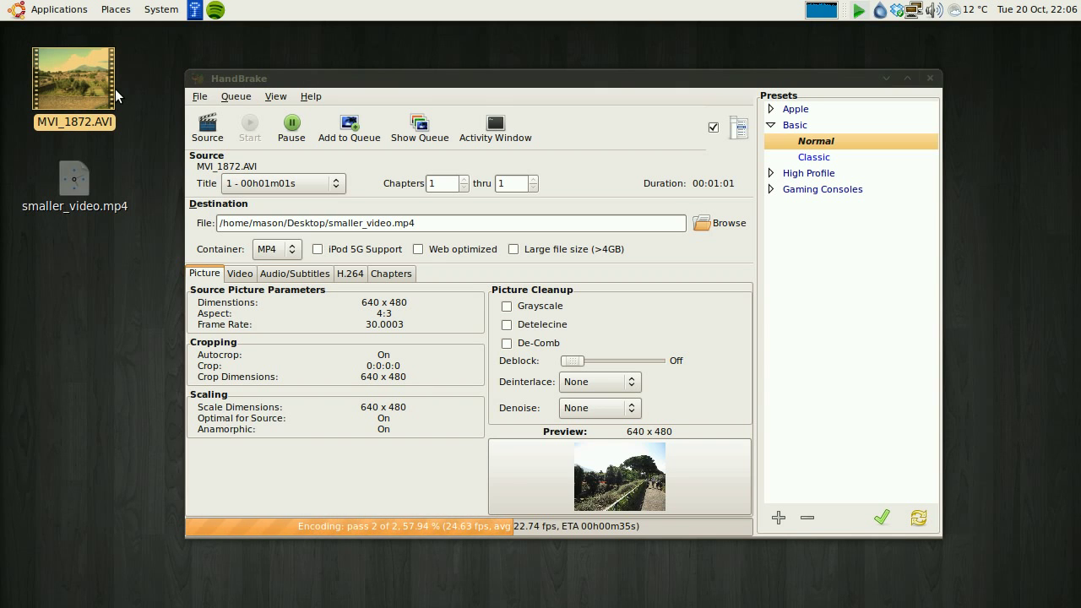
right_click(93, 89)
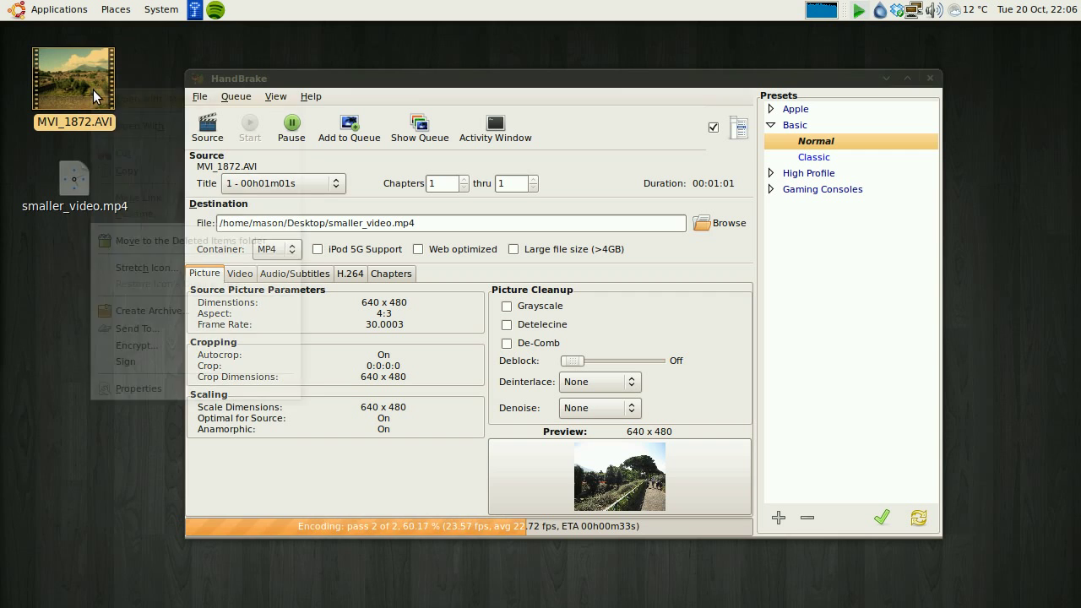
click(177, 389)
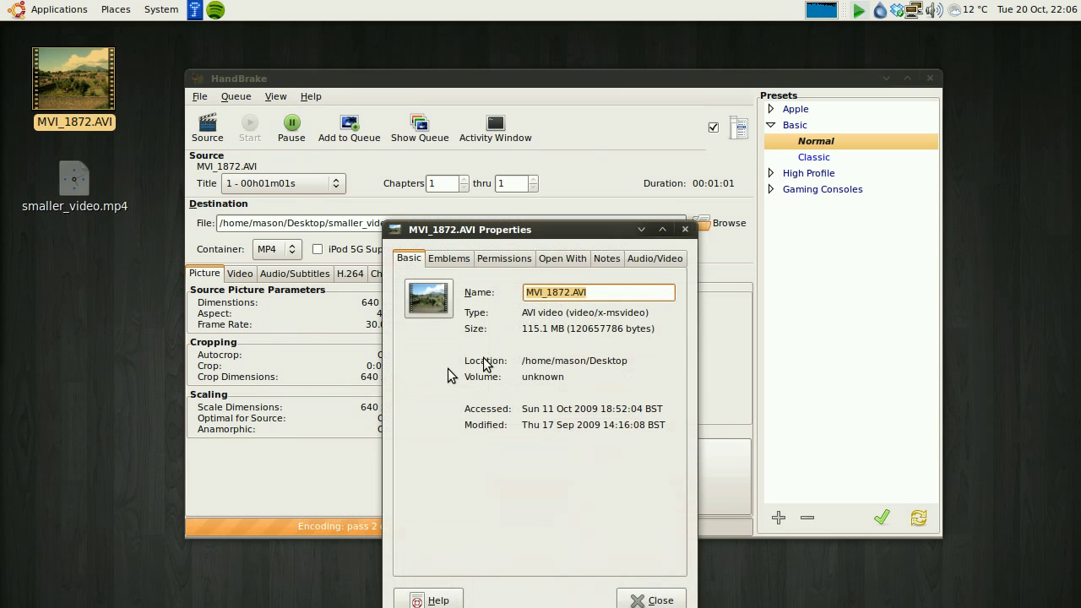
drag(521, 236, 503, 187)
drag(505, 279, 525, 278)
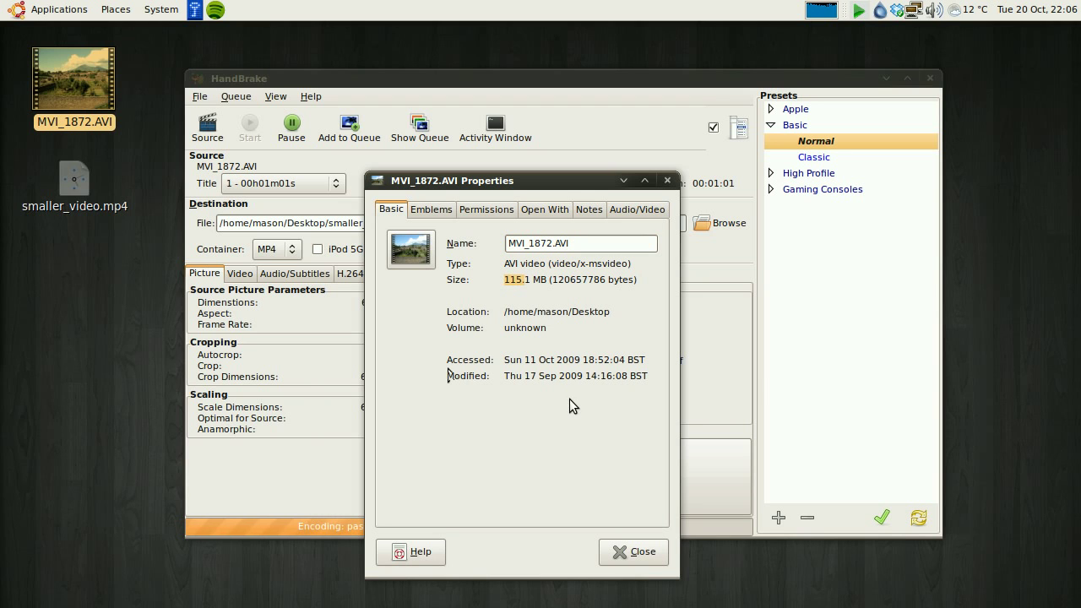
click(643, 561)
click(625, 551)
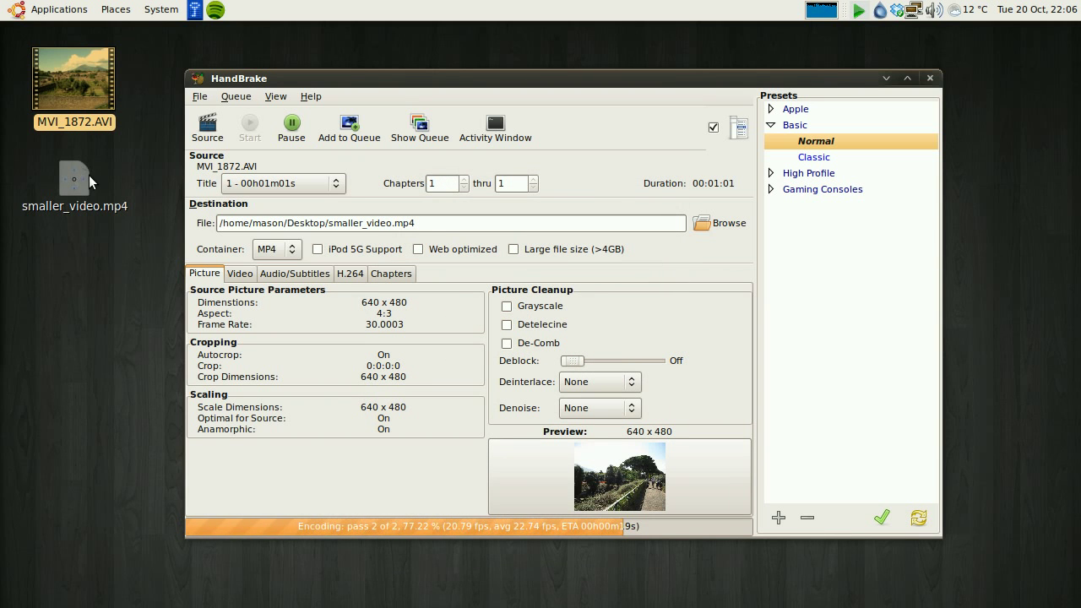
- Wait for HandBrake to report 'Rip done!' and clear the desktop selection
click(125, 226)
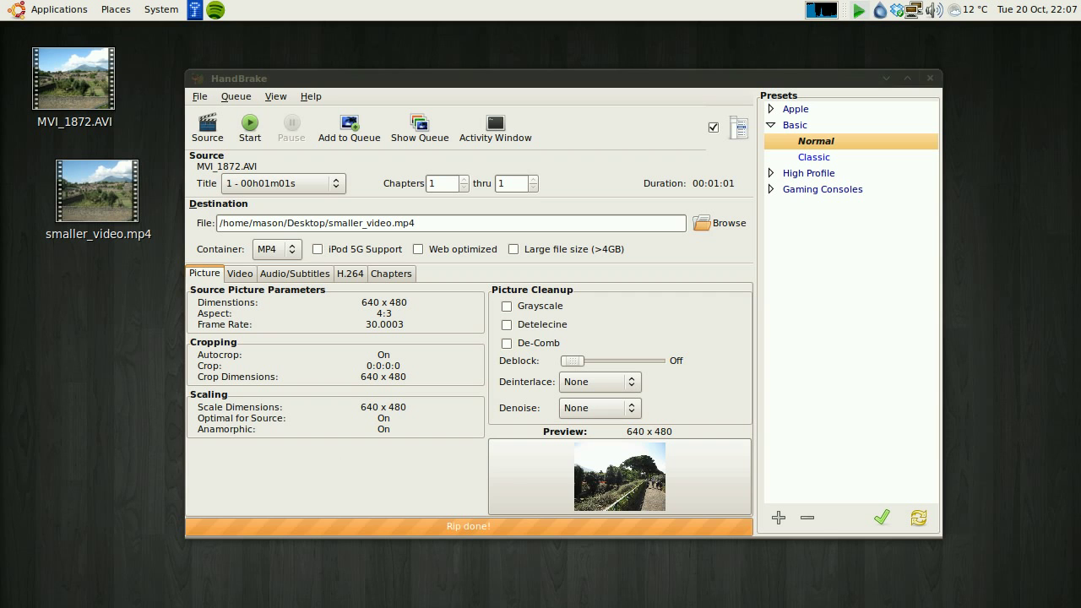
- Open the Properties of MVI_1872.AVI and move the dialog to the upper left
click(200, 96)
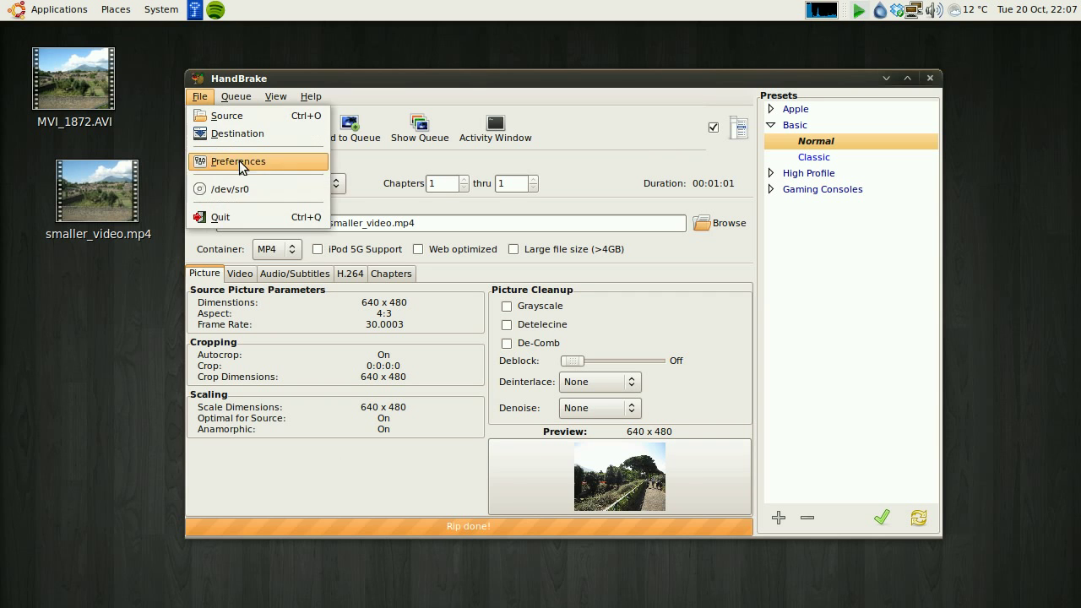
click(234, 217)
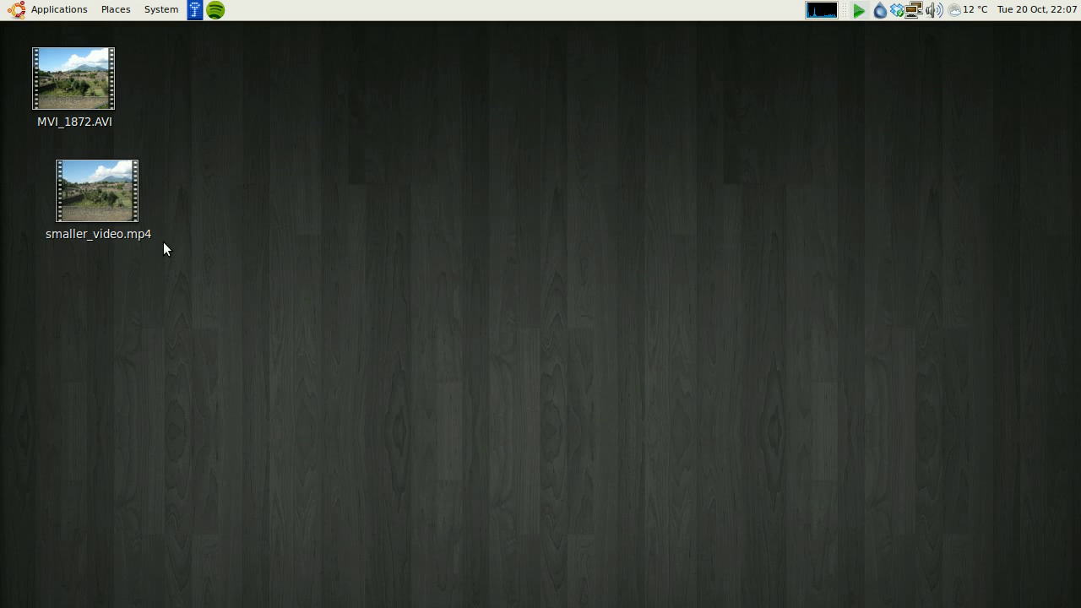
drag(109, 202, 206, 91)
right_click(104, 102)
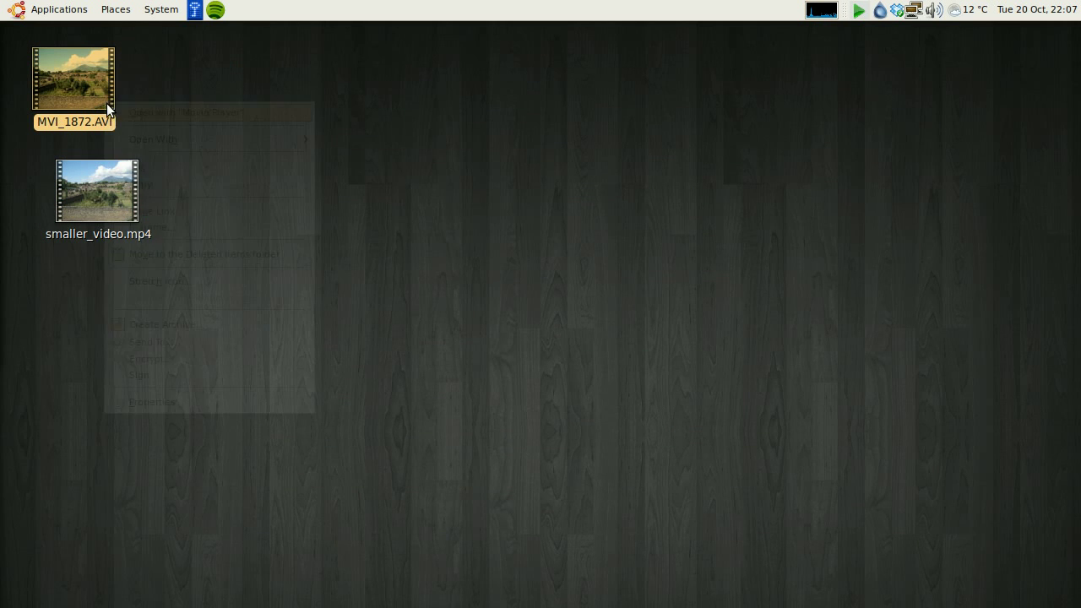
click(185, 402)
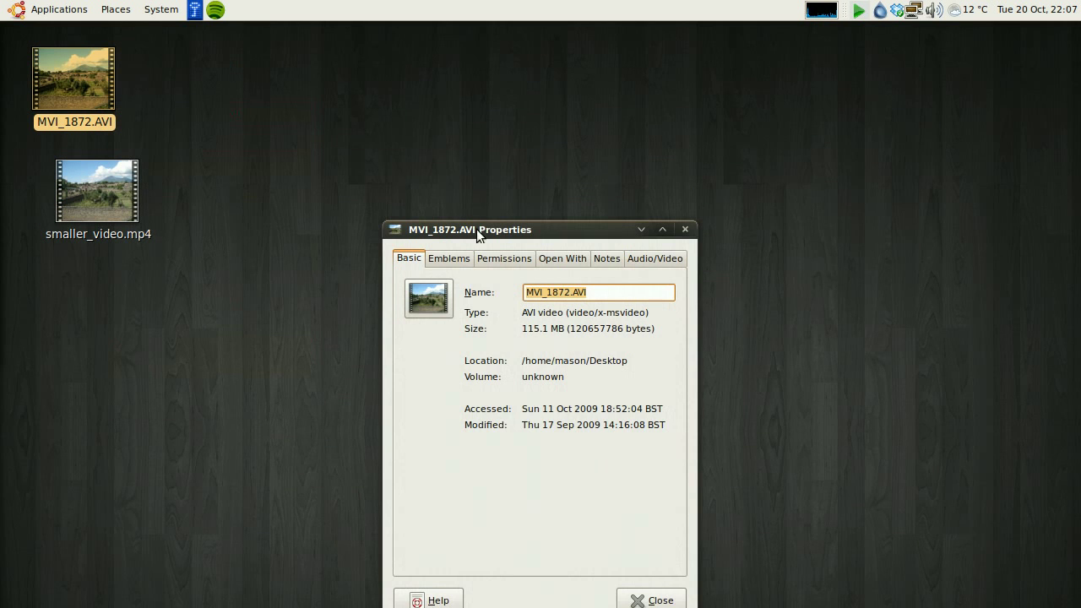
drag(478, 235, 295, 60)
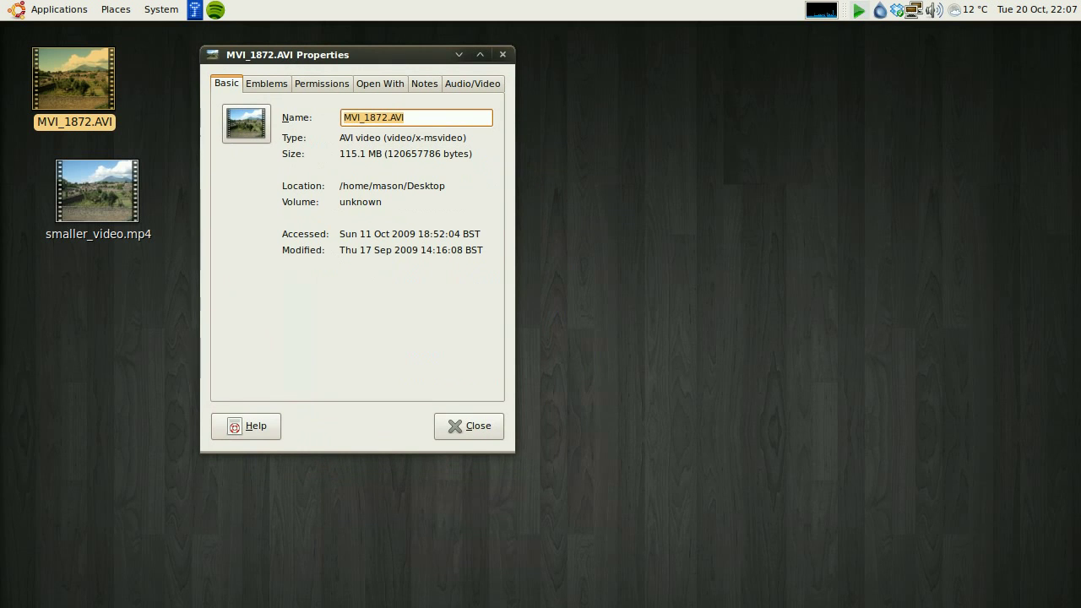
- Open the Properties of smaller_video.mp4 and place it beside the original's
right_click(106, 189)
click(162, 519)
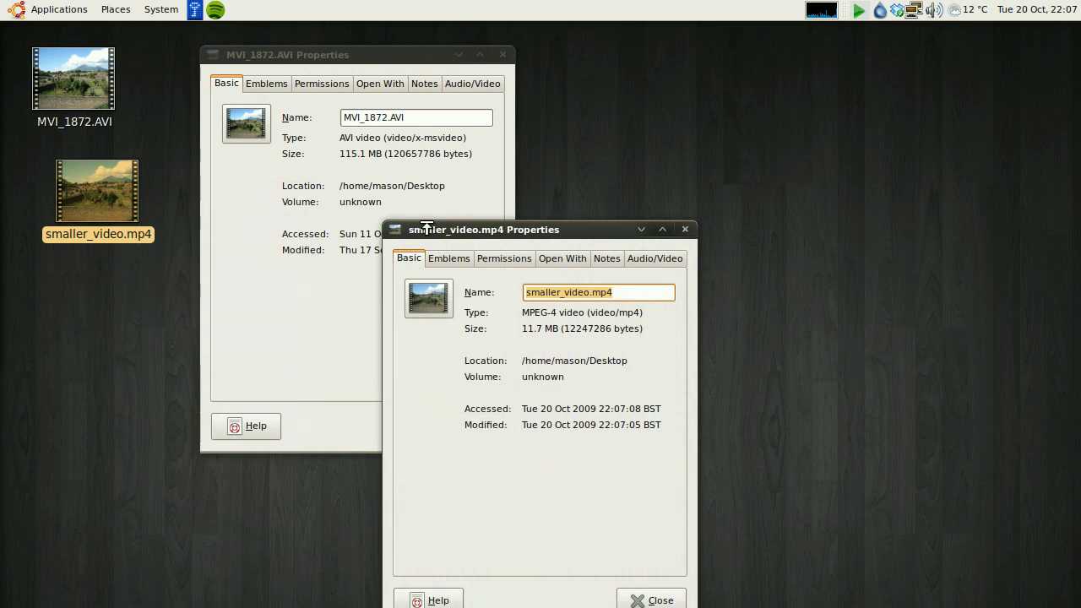
drag(427, 222, 571, 55)
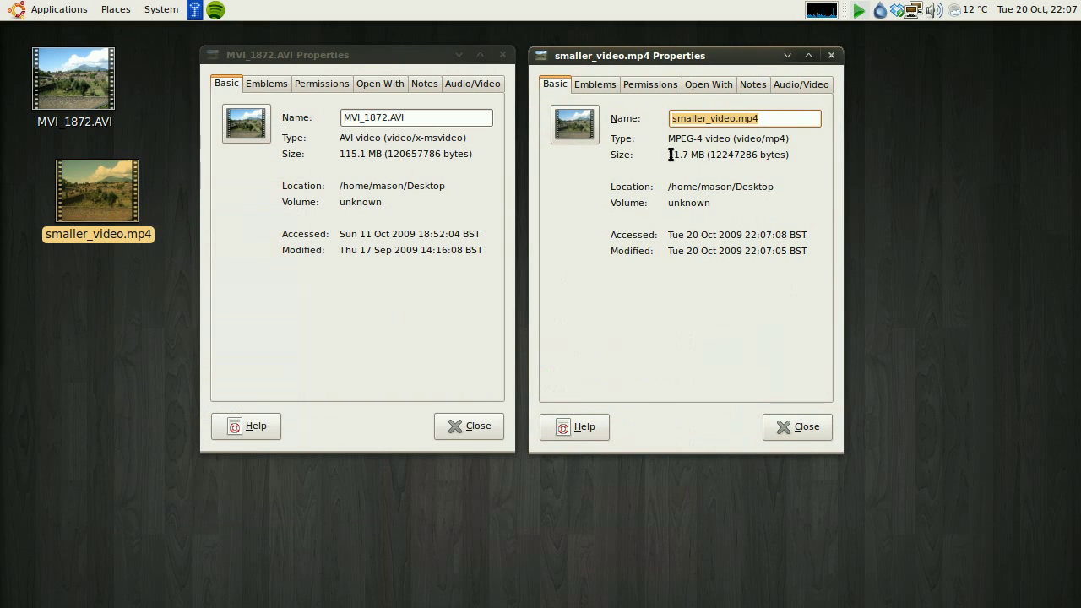
click(671, 154)
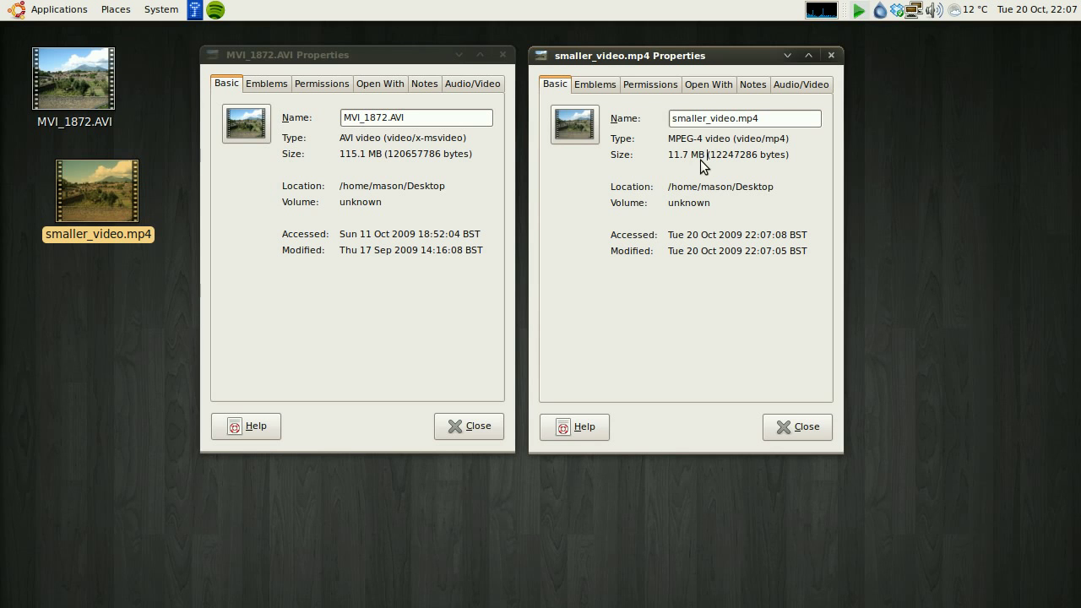
- Compare sizes, 115.1 MB original versus 11.7 MB encoded, then close both dialogs
double_click(353, 153)
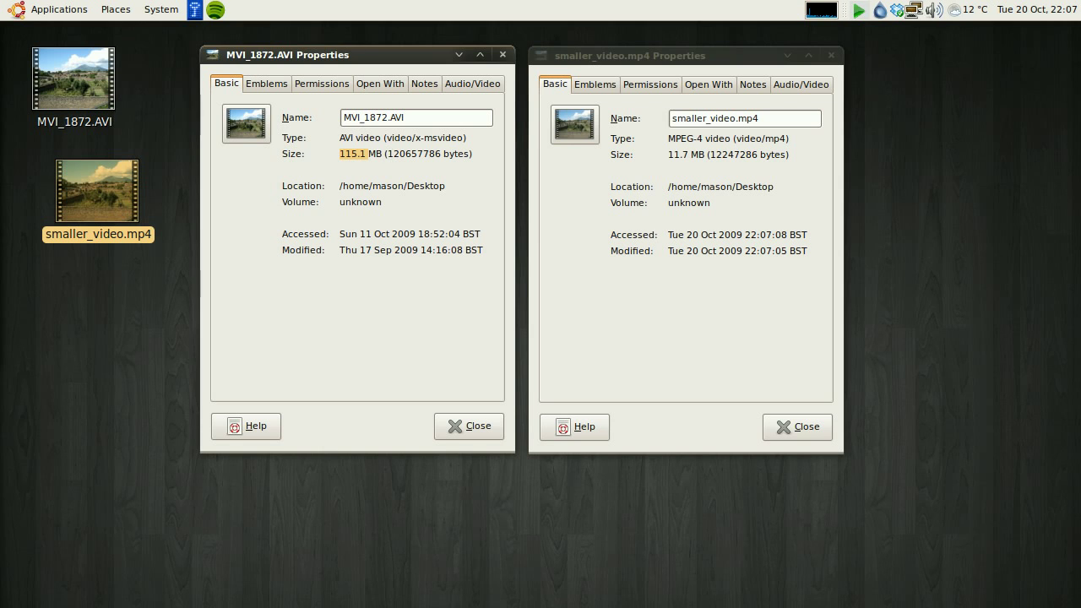
click(675, 152)
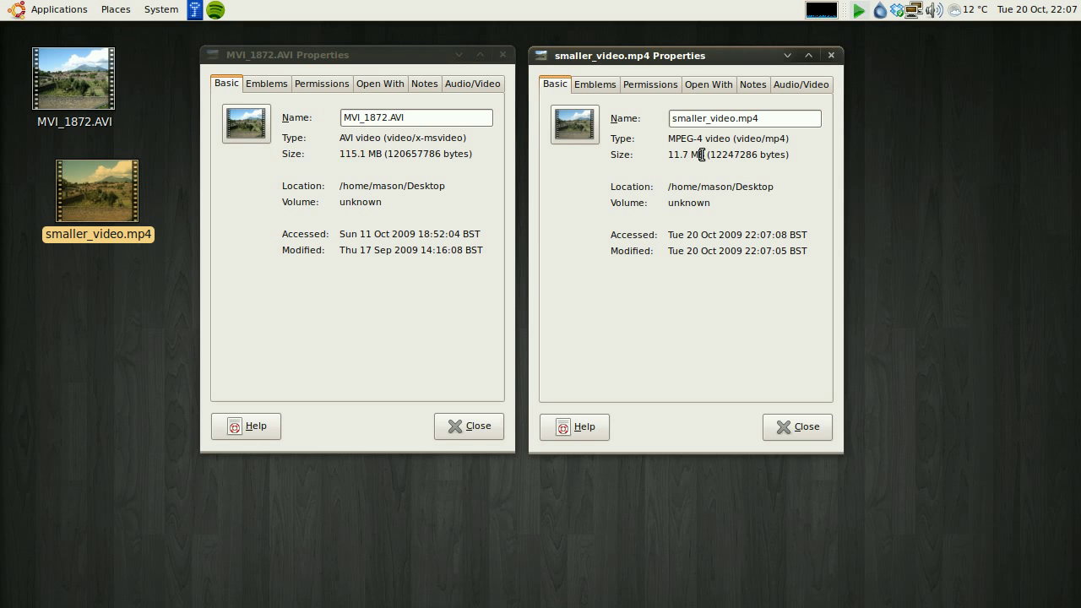
click(797, 427)
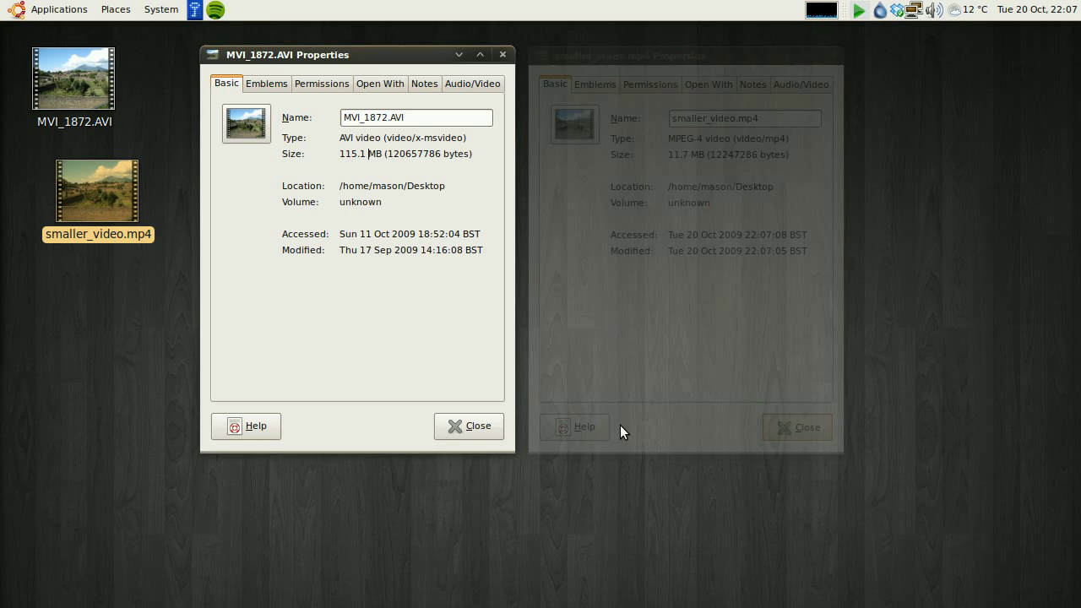
click(469, 426)
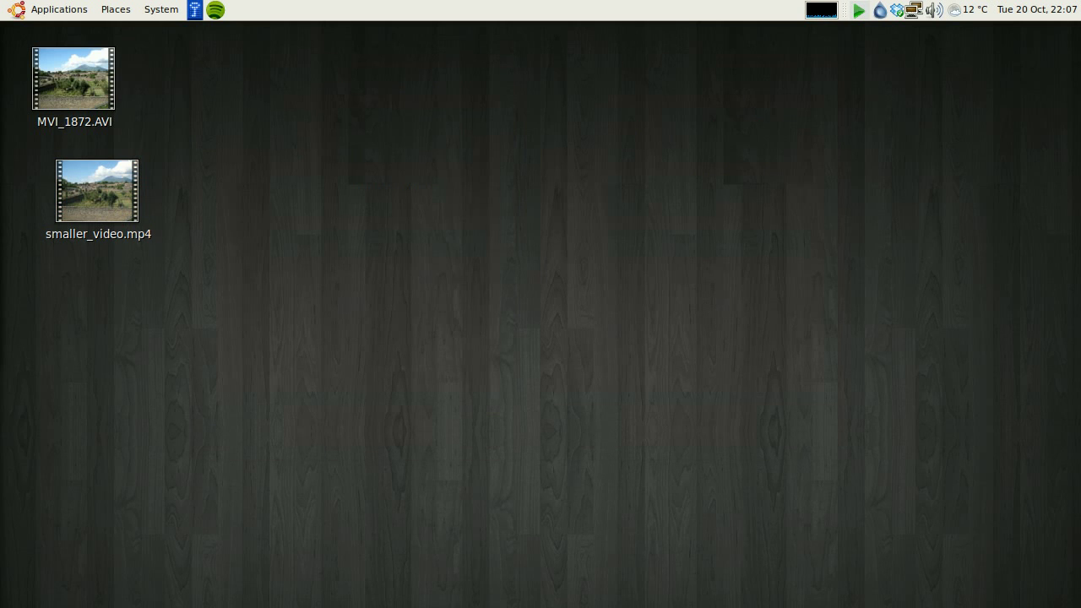
click(91, 86)
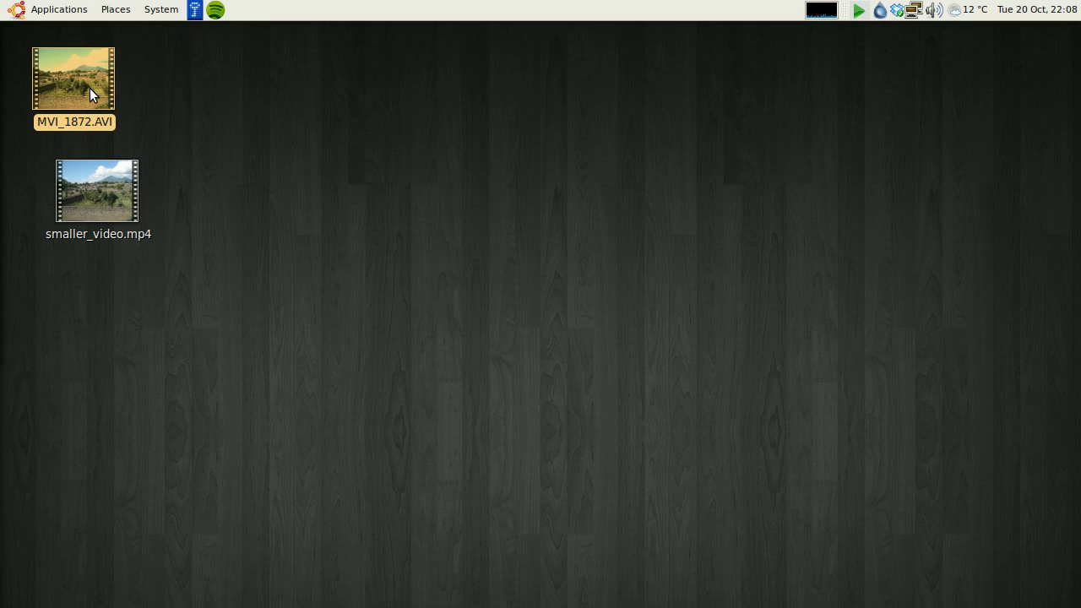
- Play MVI_1872.AVI in Totem with volume muted at its 1:1 size
double_click(89, 88)
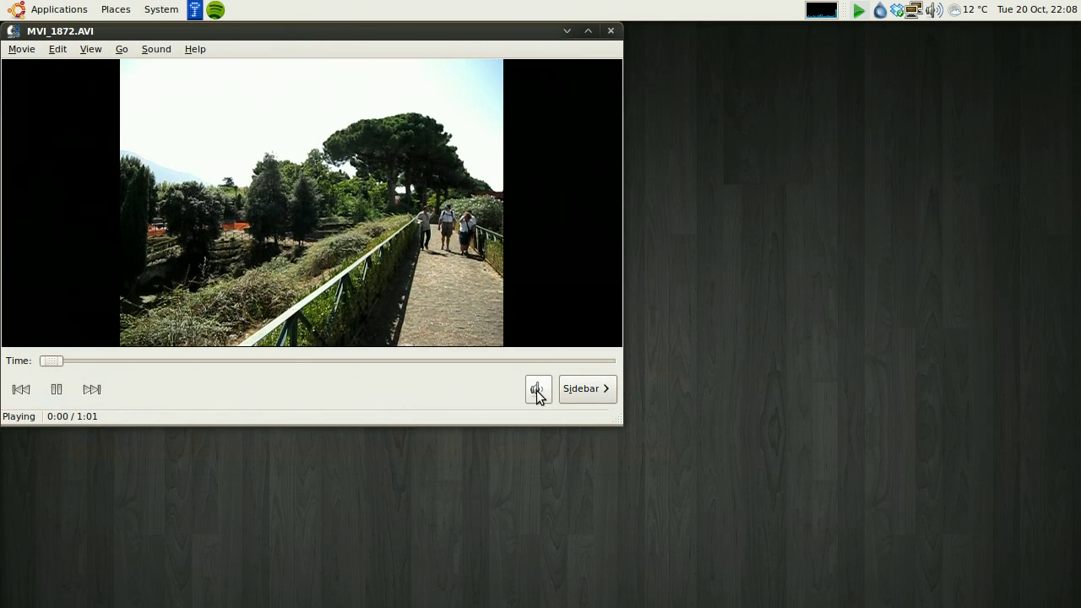
click(538, 397)
drag(548, 410, 535, 418)
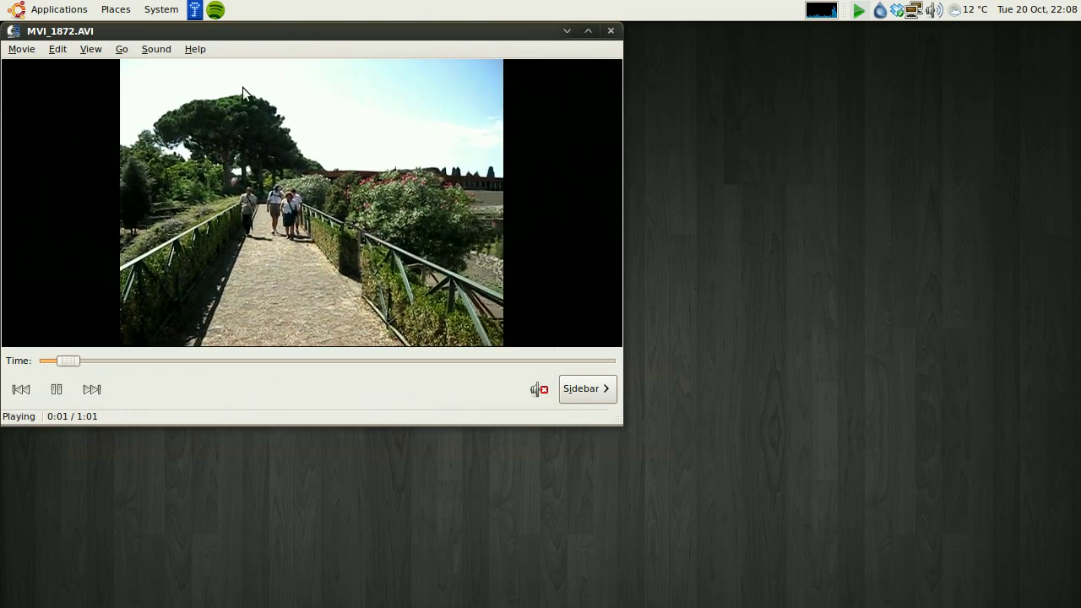
click(90, 48)
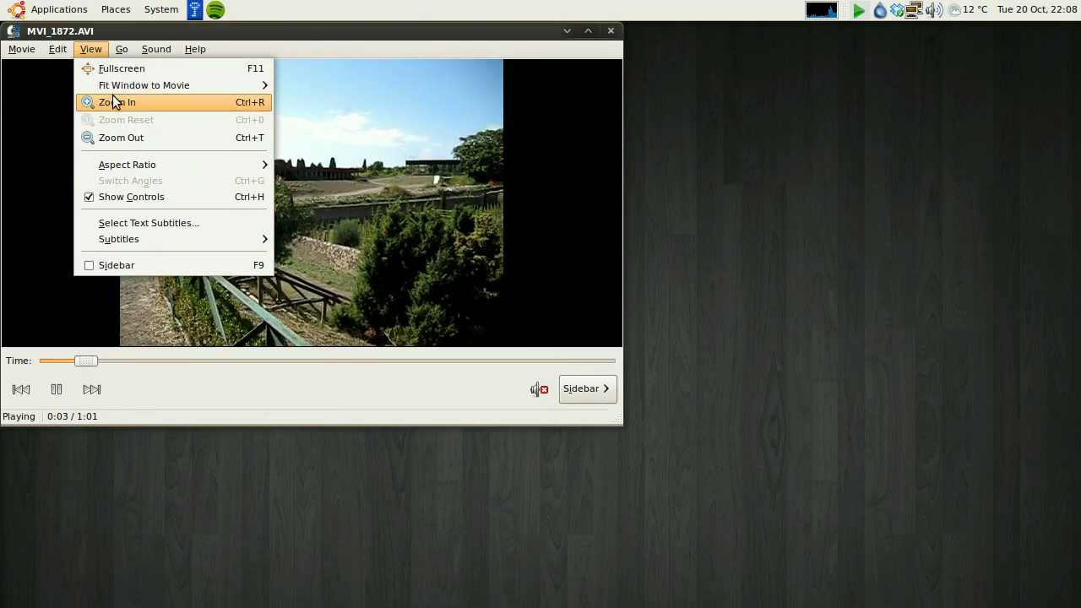
mouse_move(144, 85)
click(338, 104)
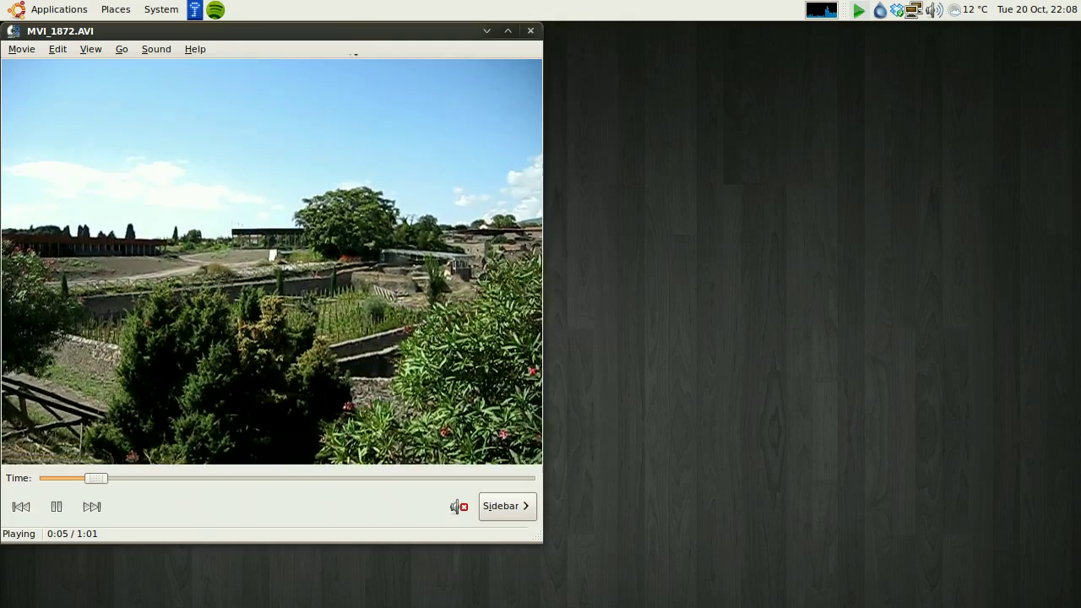
- Centre the player, pause the original at 0:27, and close it
drag(284, 36, 525, 80)
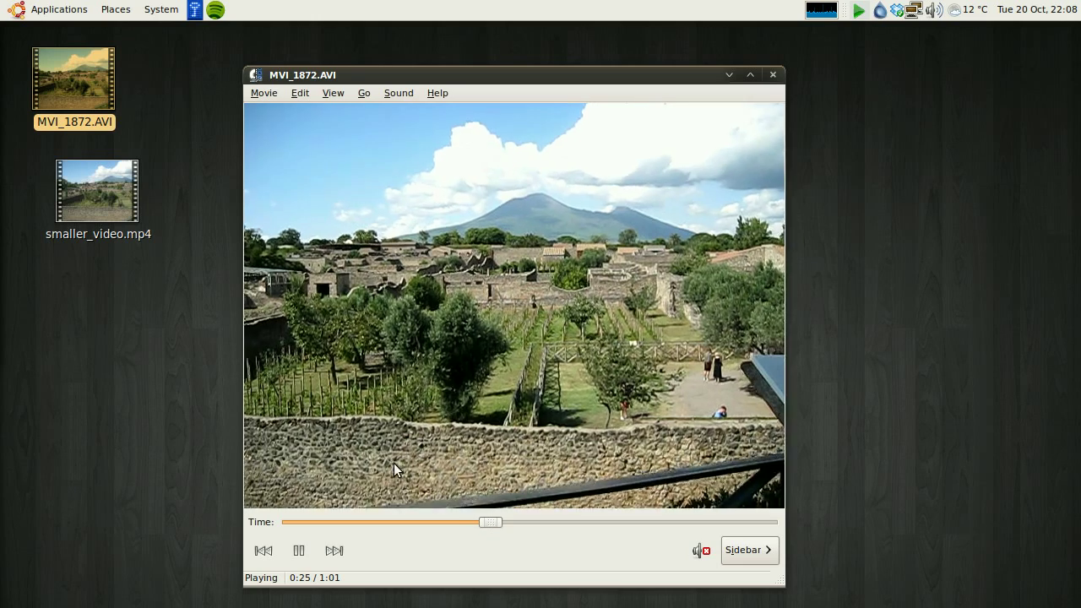
click(298, 550)
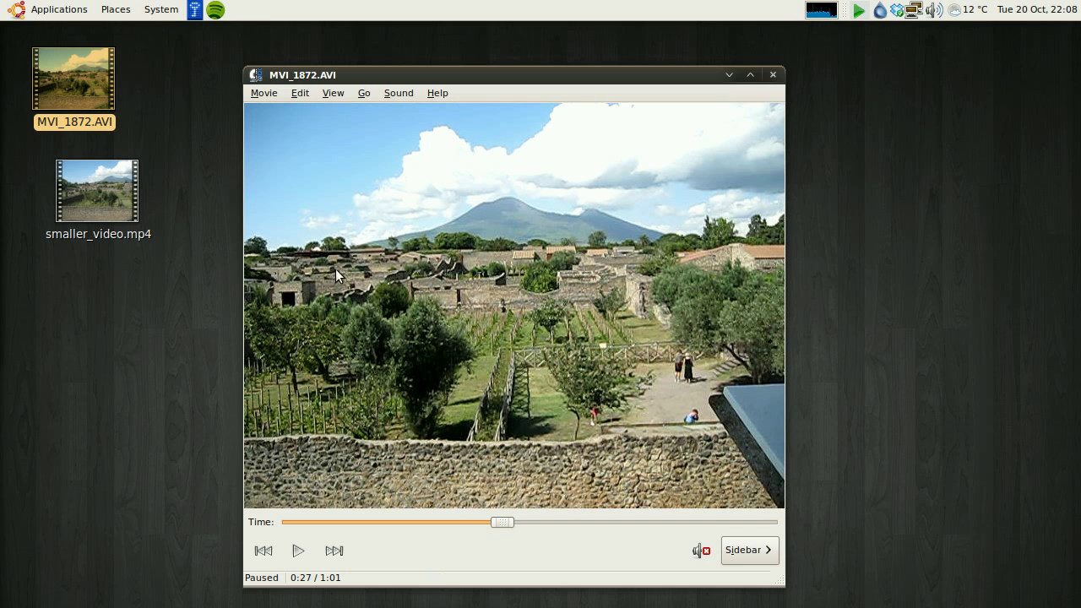
click(772, 75)
- Play smaller_video.mp4 in Totem at 1:1 size, centred on screen
click(124, 190)
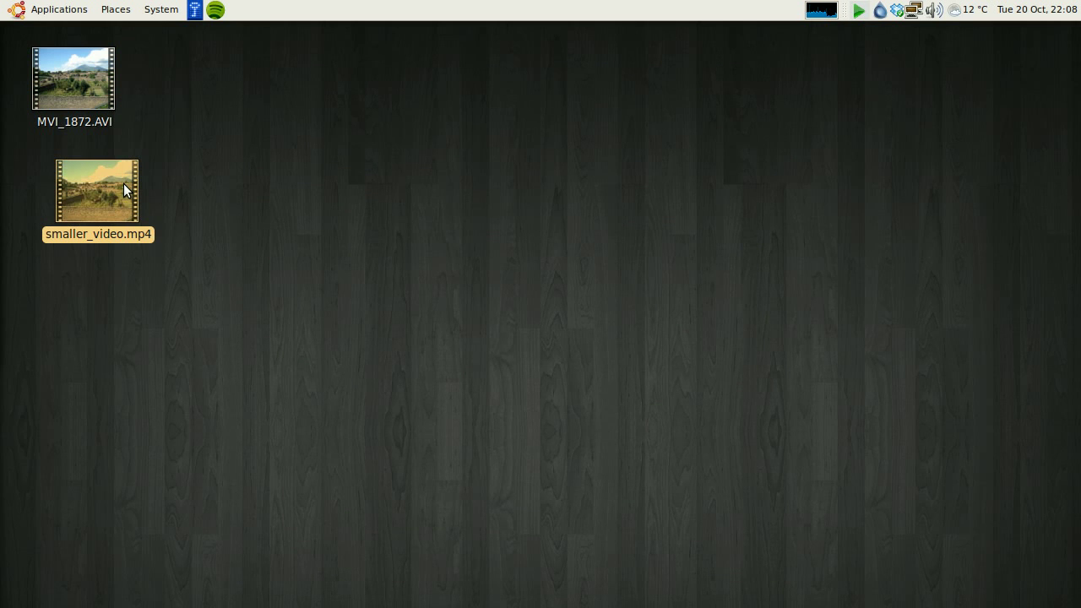
right_click(124, 189)
key(Escape)
double_click(102, 207)
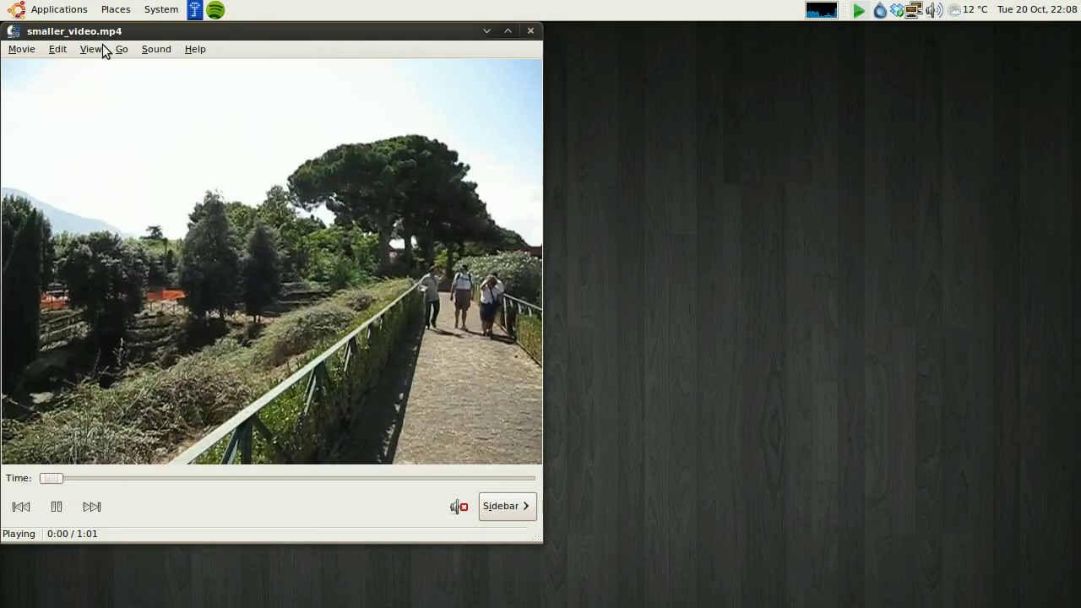
click(120, 49)
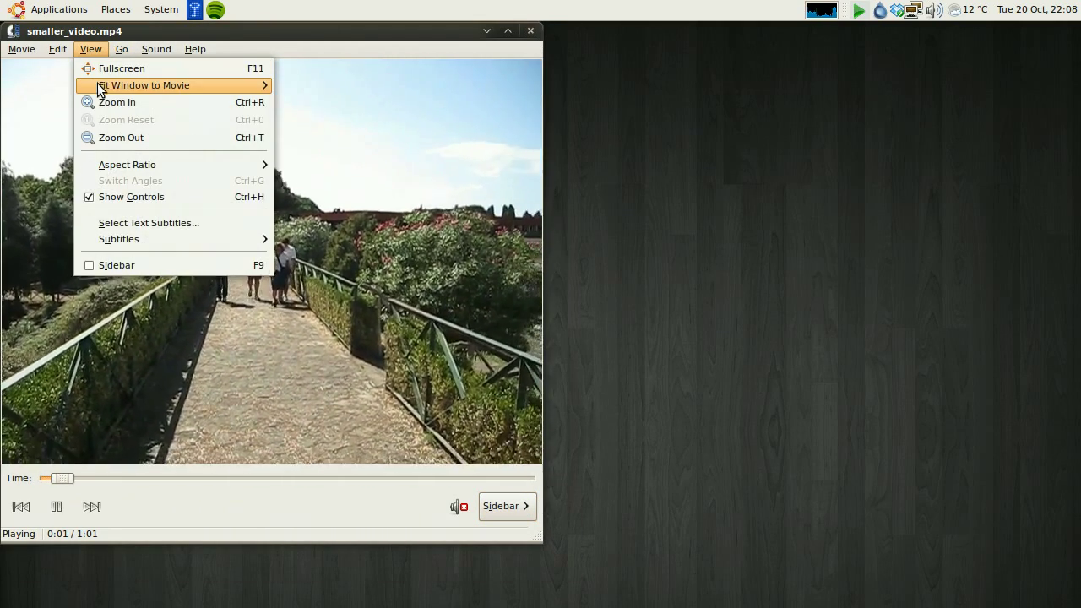
click(327, 91)
drag(278, 34, 536, 71)
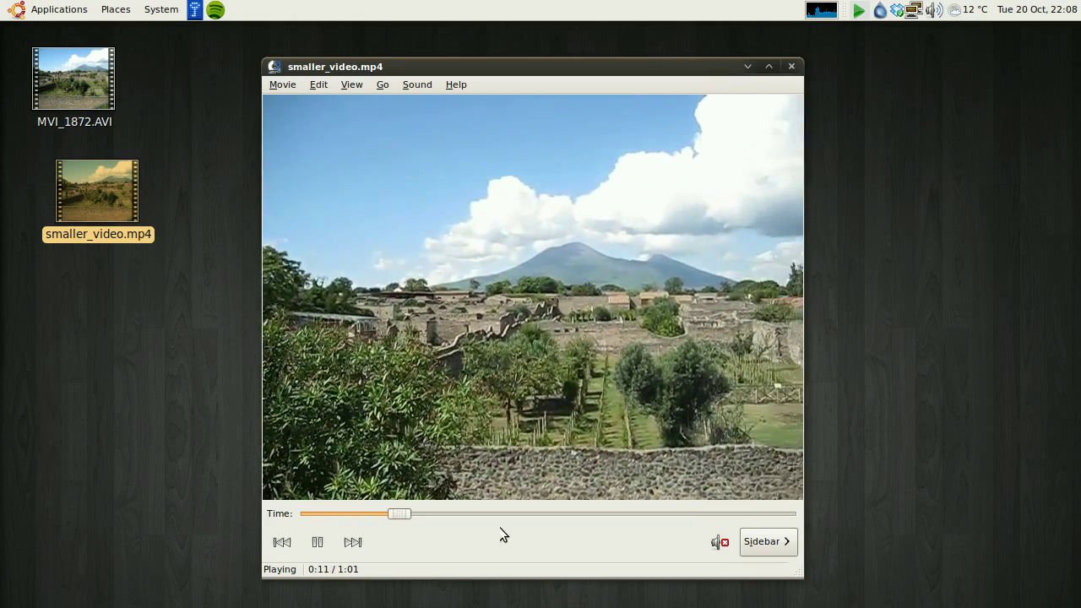
- Pause to inspect the picture, resume, then pause around 0:27
click(314, 549)
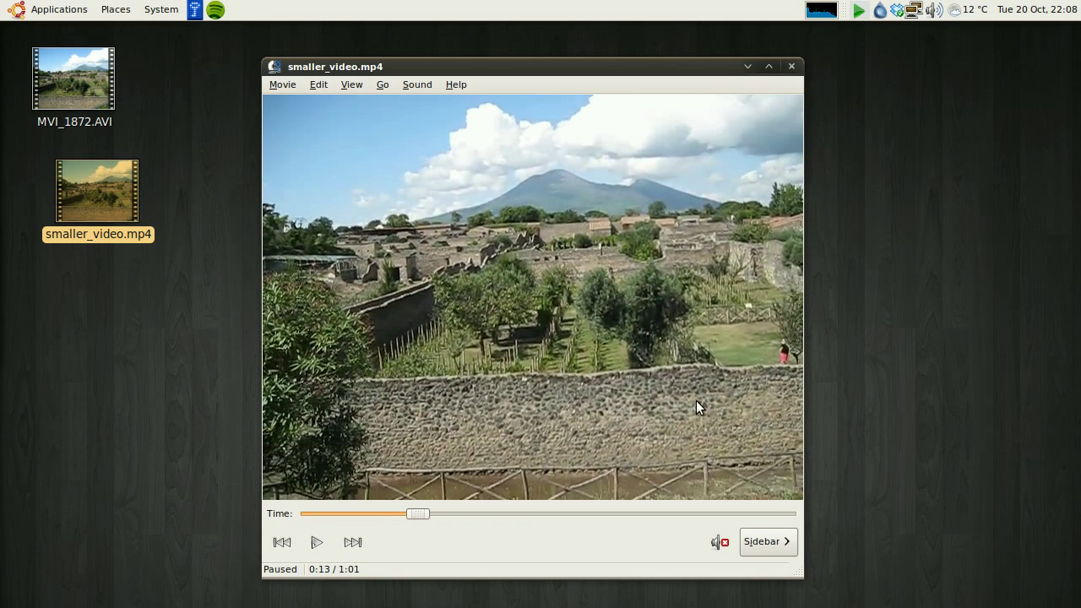
click(316, 542)
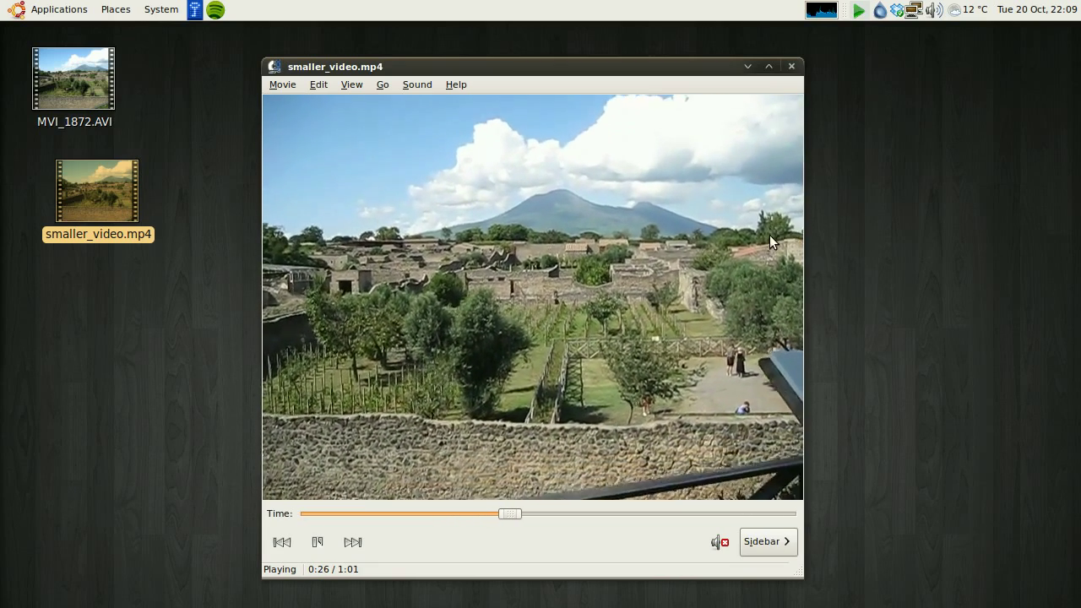
click(310, 549)
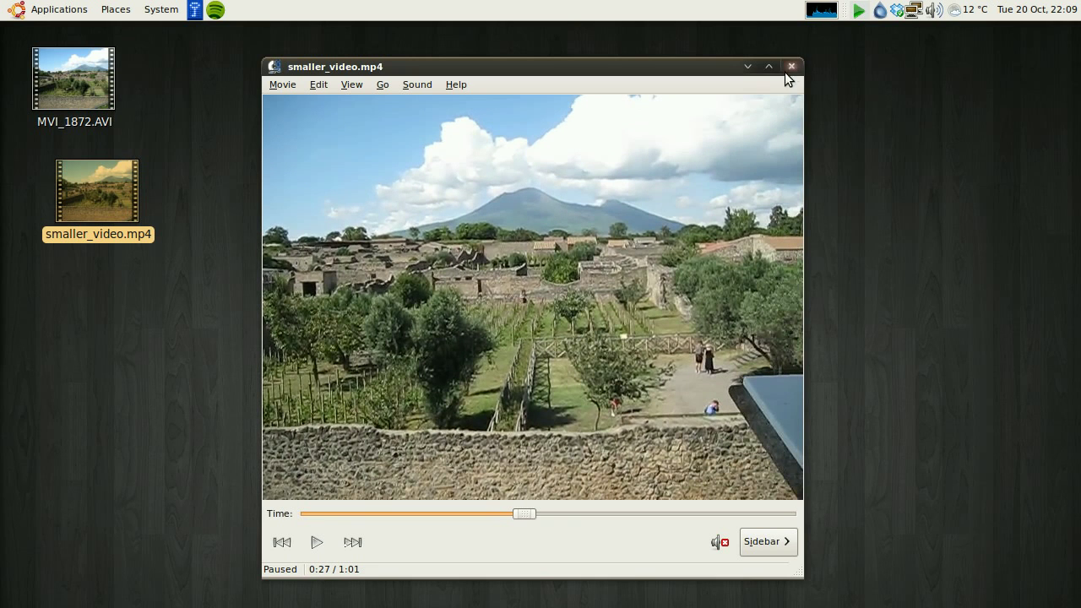